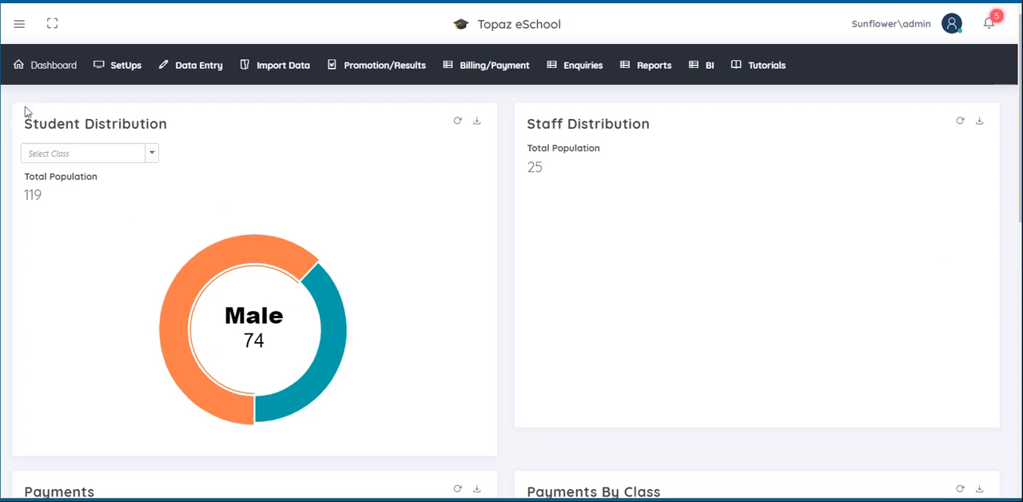
mouse_move(127, 72)
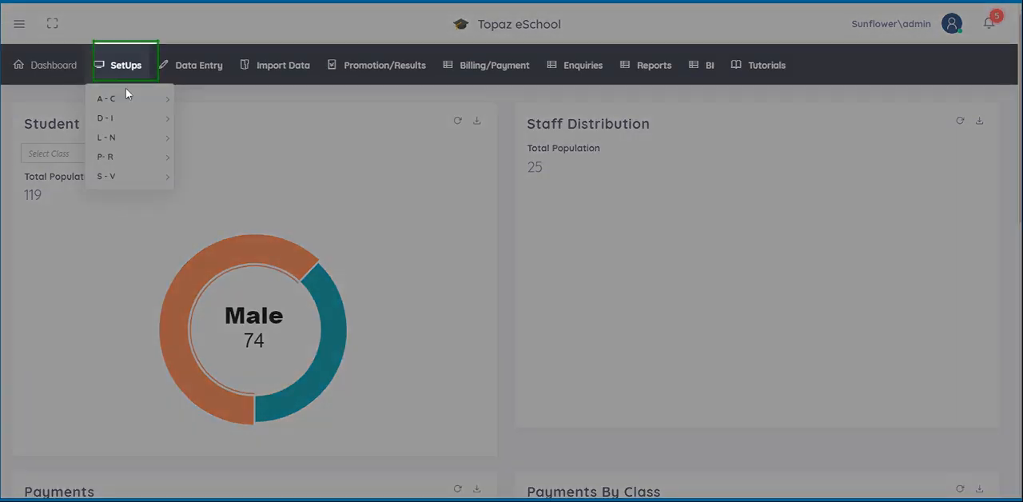
mouse_move(125, 90)
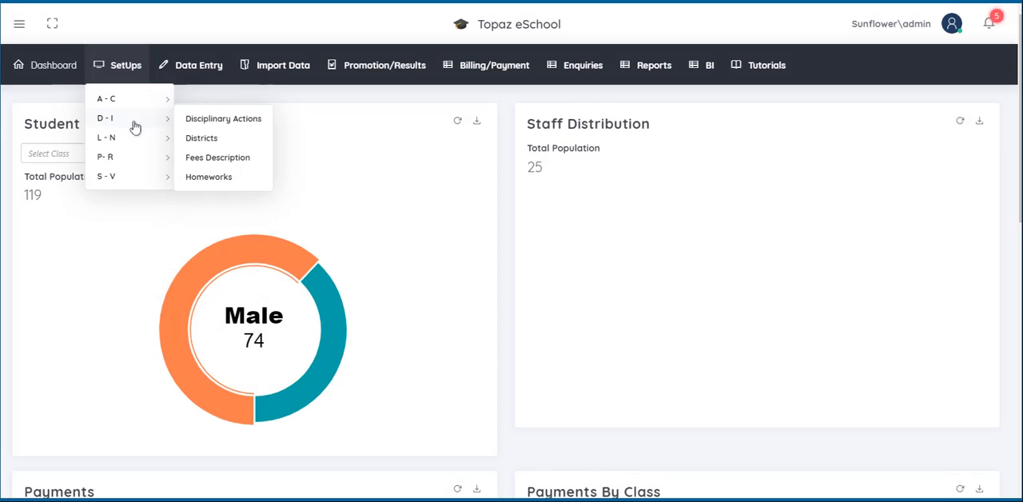
mouse_move(135, 139)
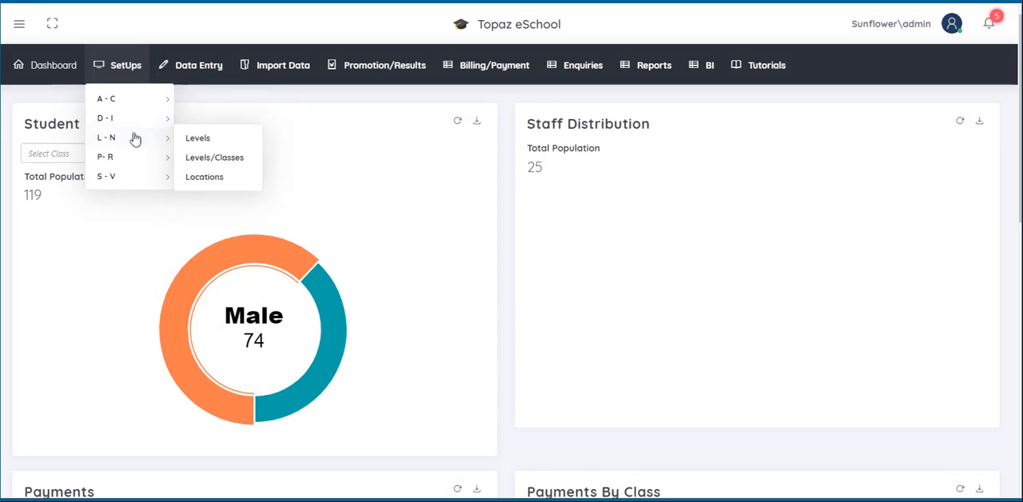
mouse_move(133, 161)
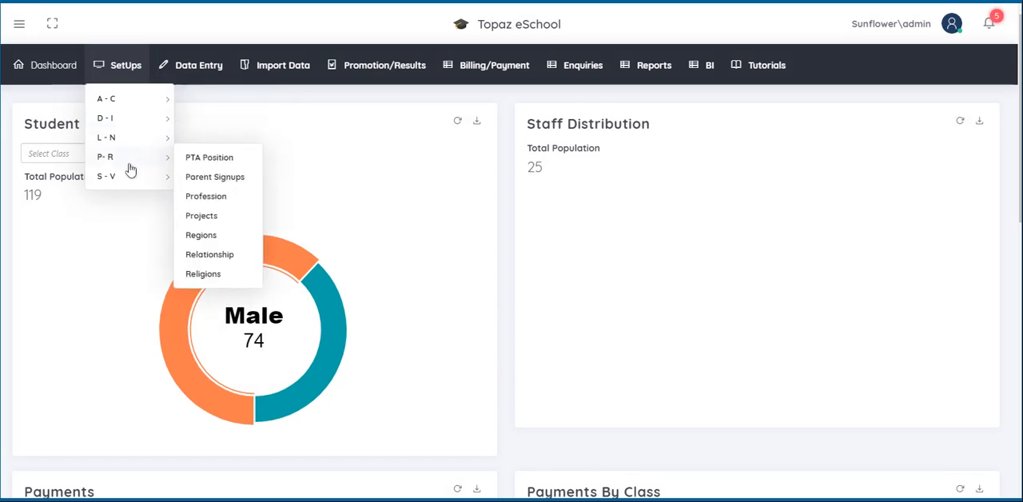
mouse_move(128, 186)
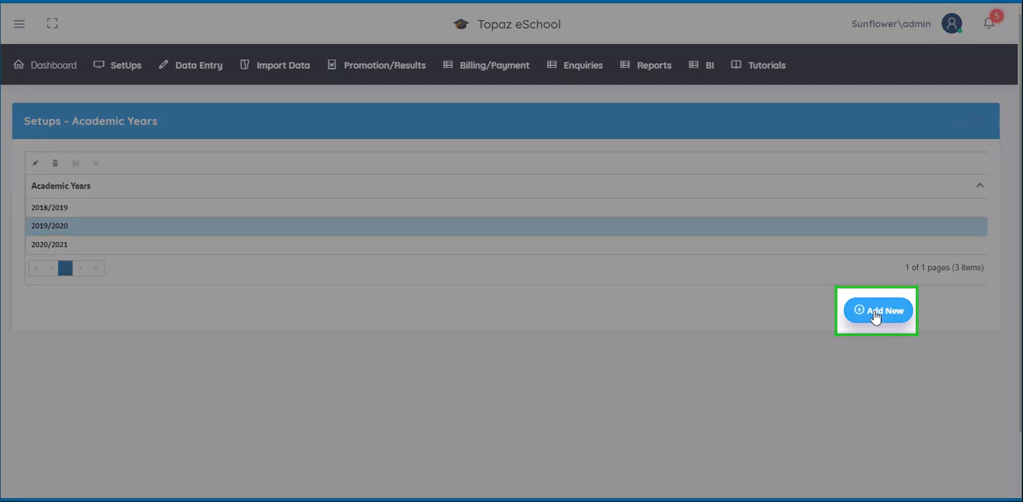
Step: Start a new academic year record and enter 2021/2022 as the academic year
click(876, 313)
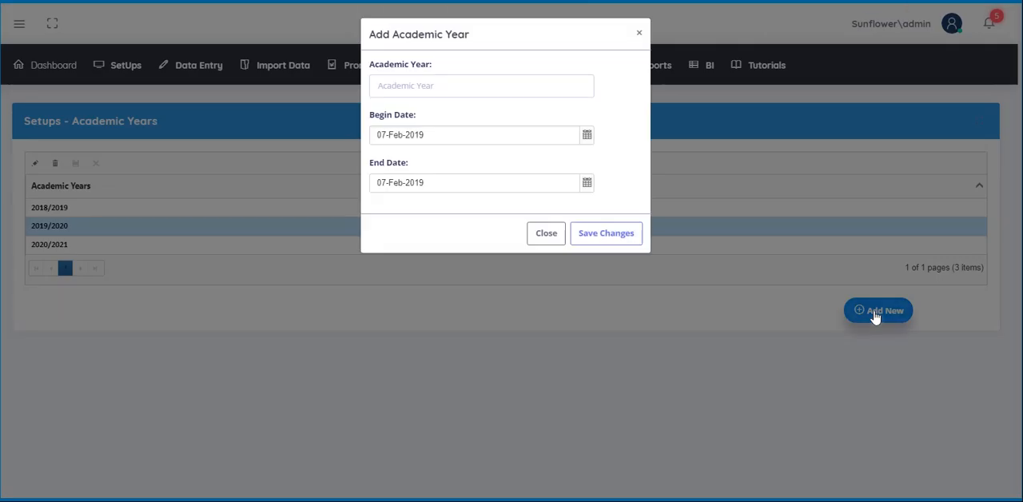
click(376, 87)
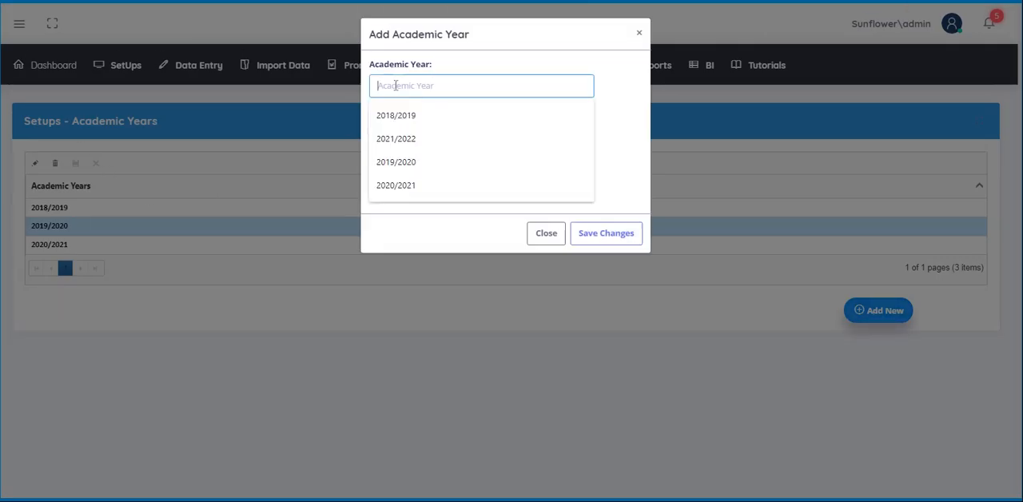
text(2021)
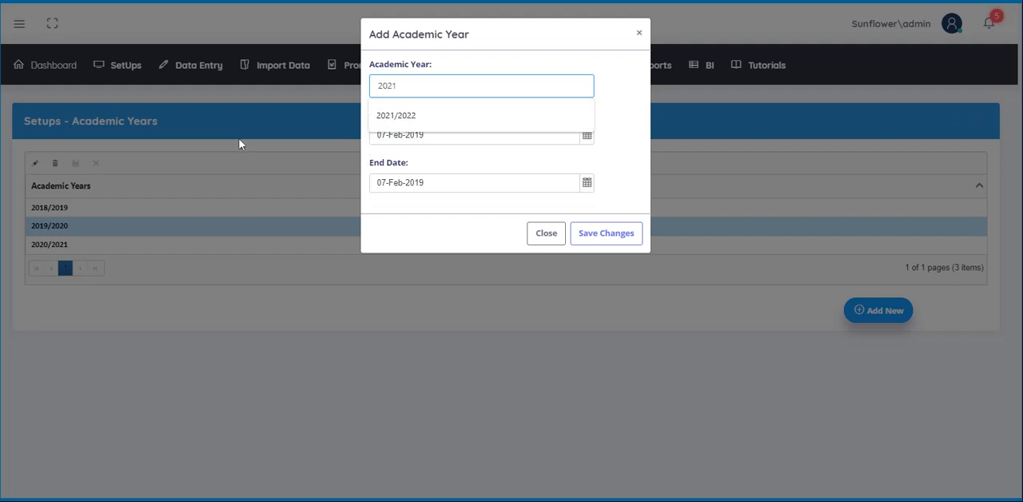
text(/2022)
click(639, 158)
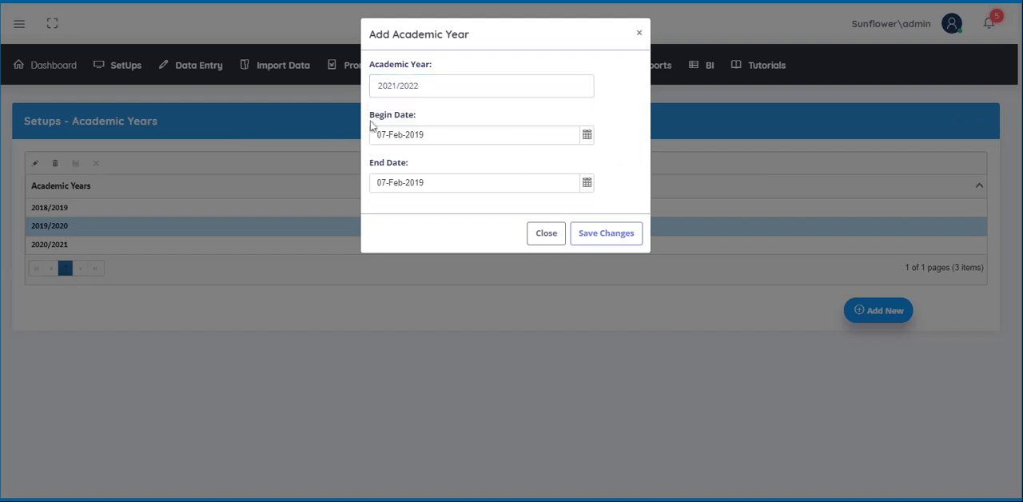
Step: Set the begin date of the new academic year to 08-Jan-2021
click(587, 136)
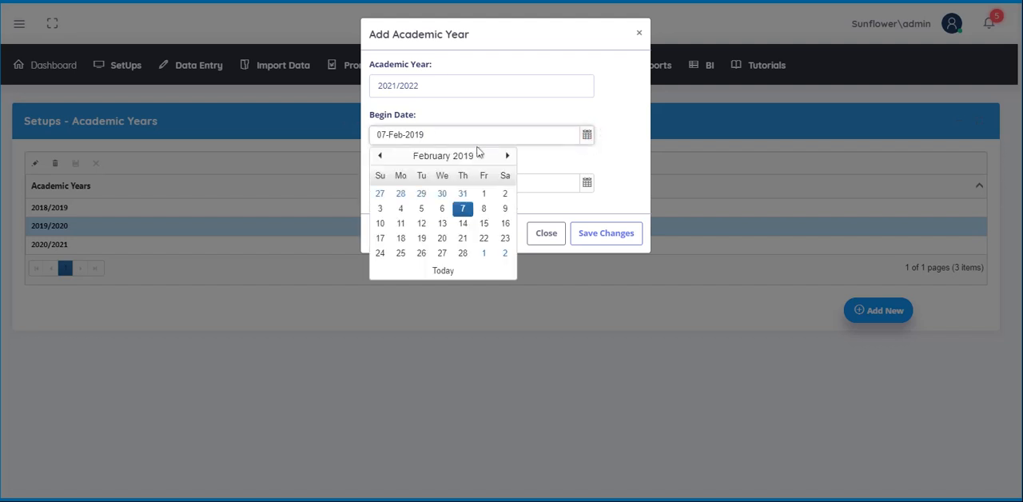
click(464, 156)
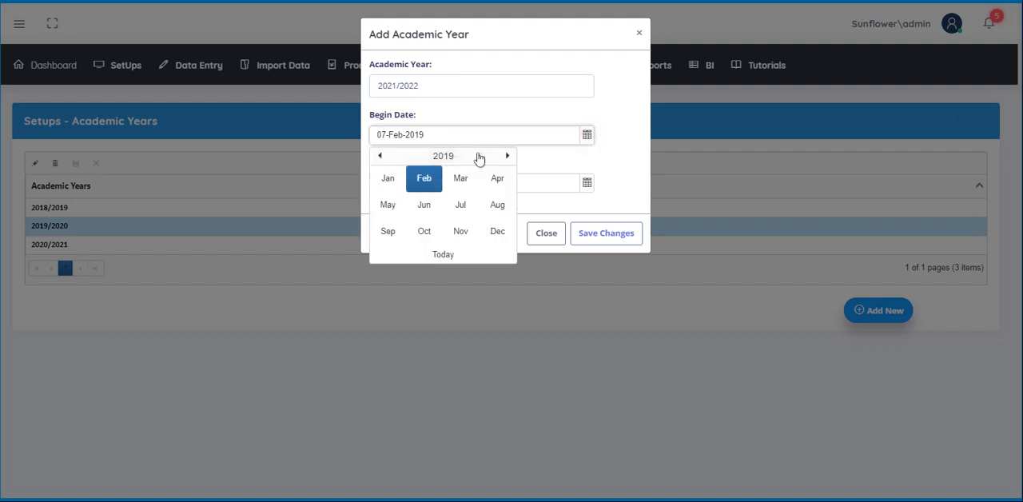
click(384, 181)
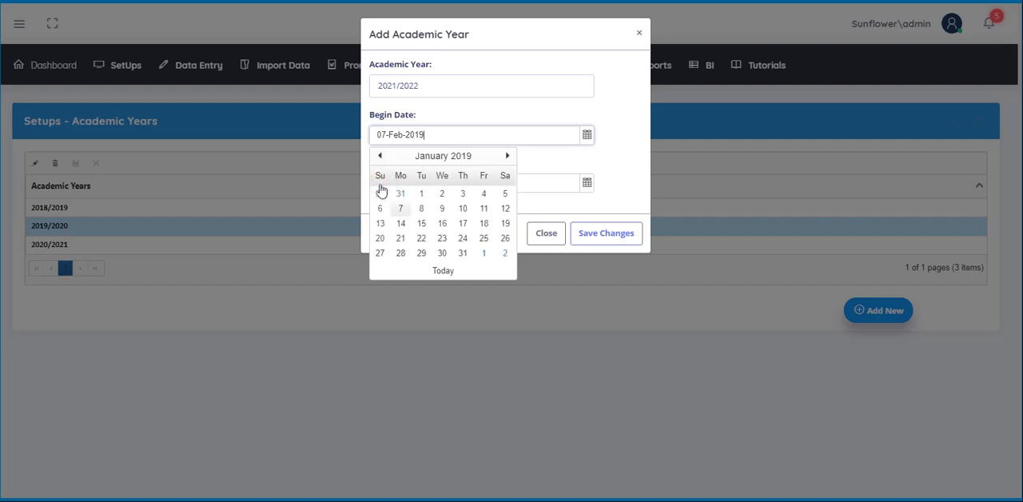
click(422, 208)
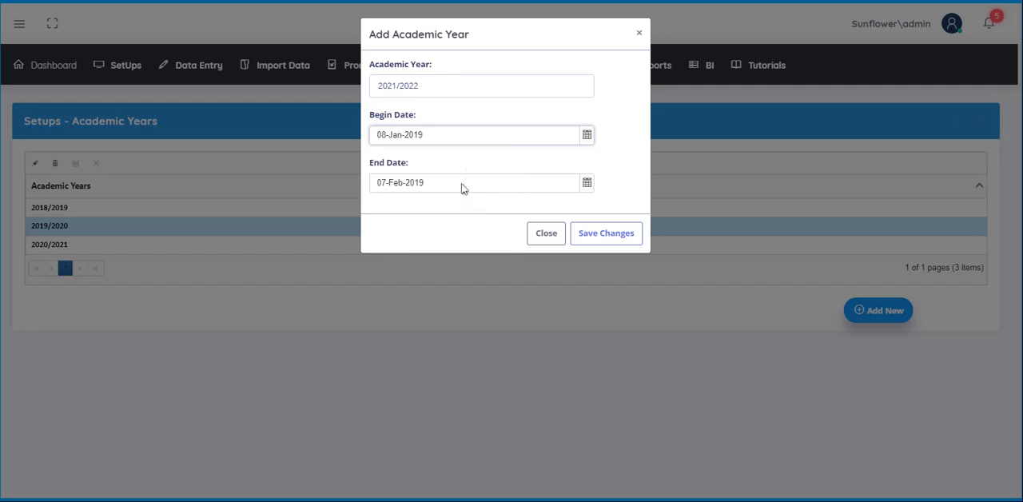
click(439, 135)
key(BackSpace)
key(BackSpace)
text(21)
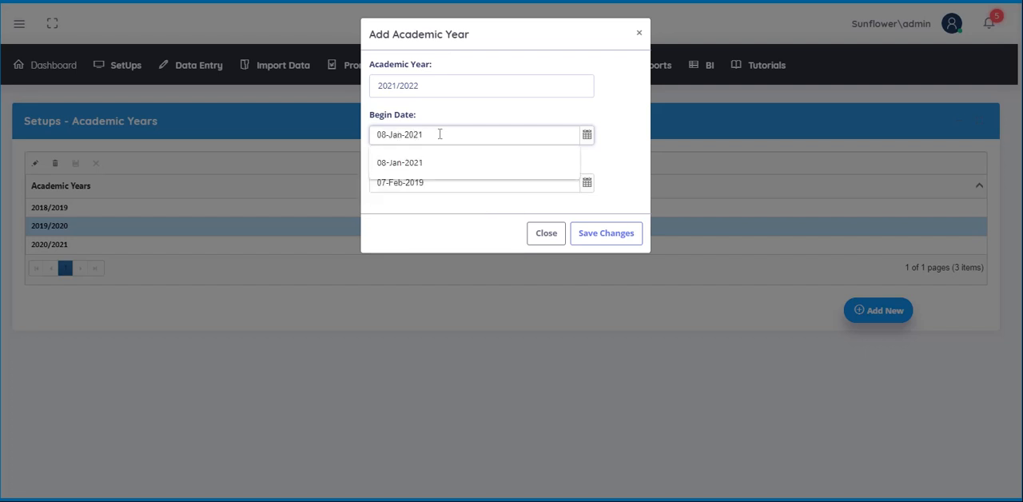
click(613, 168)
Step: Pick 17 September 2019 as the academic year's end date and save the new record
click(587, 184)
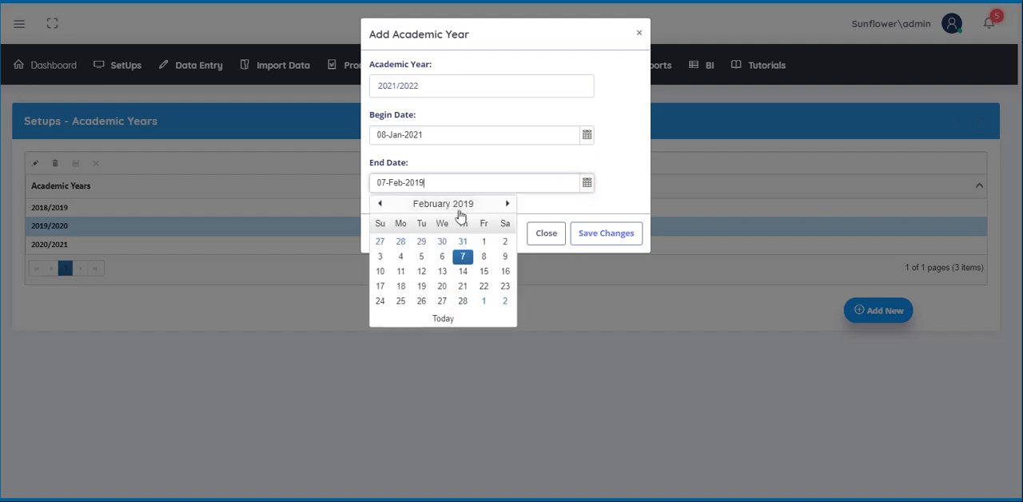
click(461, 207)
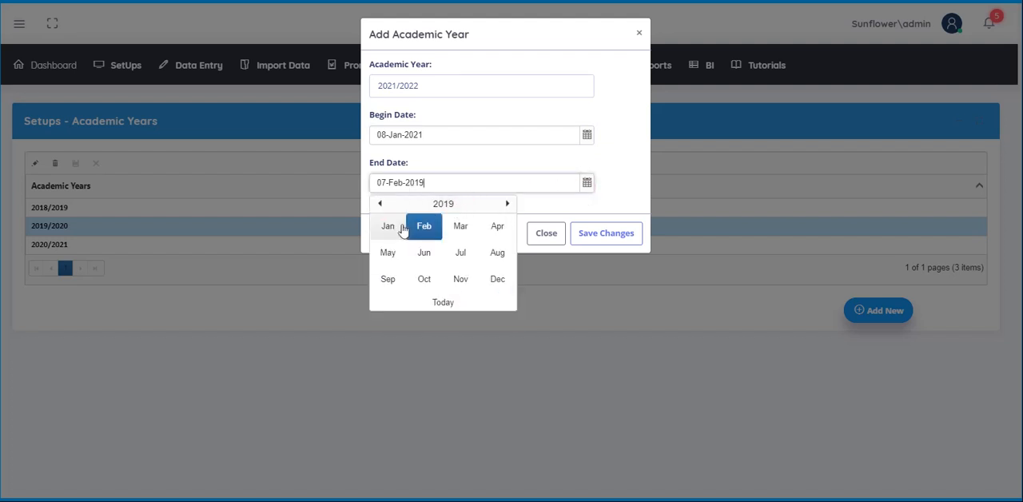
click(388, 280)
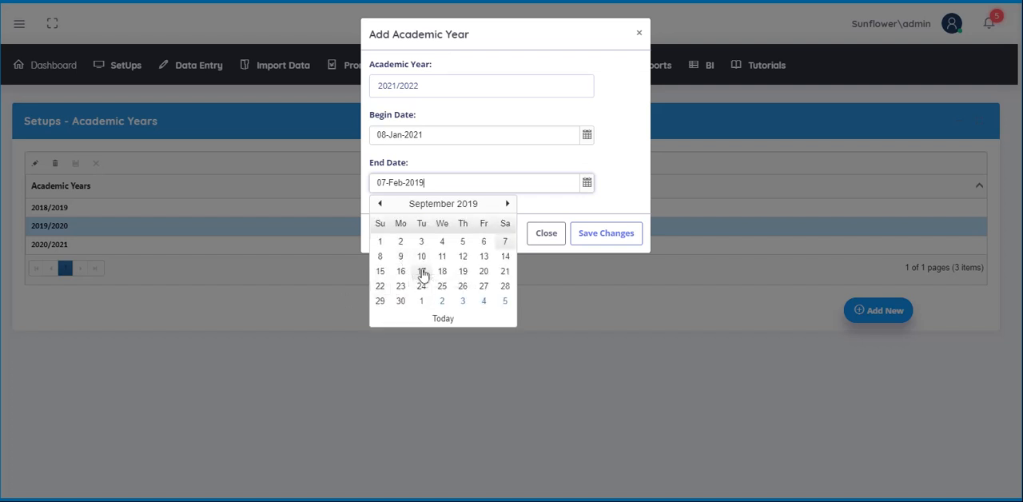
click(421, 272)
click(604, 243)
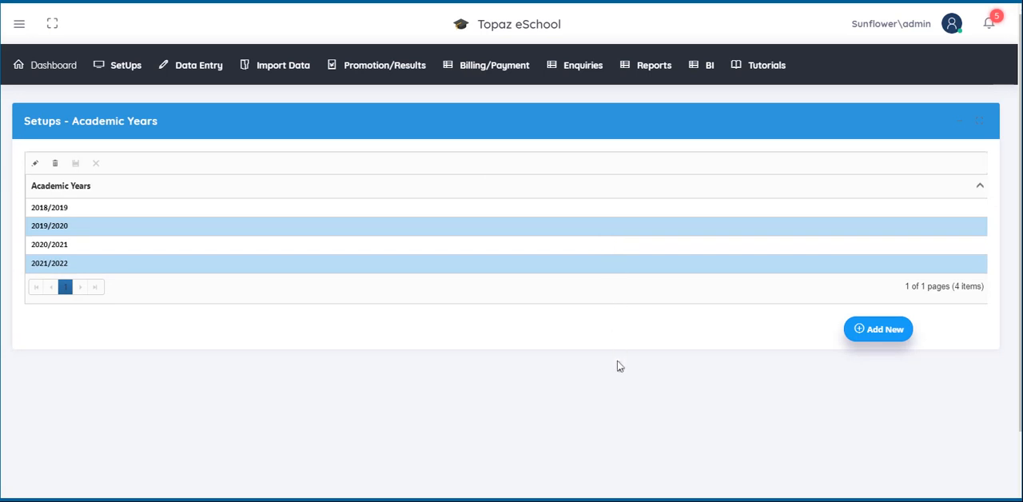
Step: Delete the 2021/2022 record from the academic years list and confirm the deletion
click(46, 269)
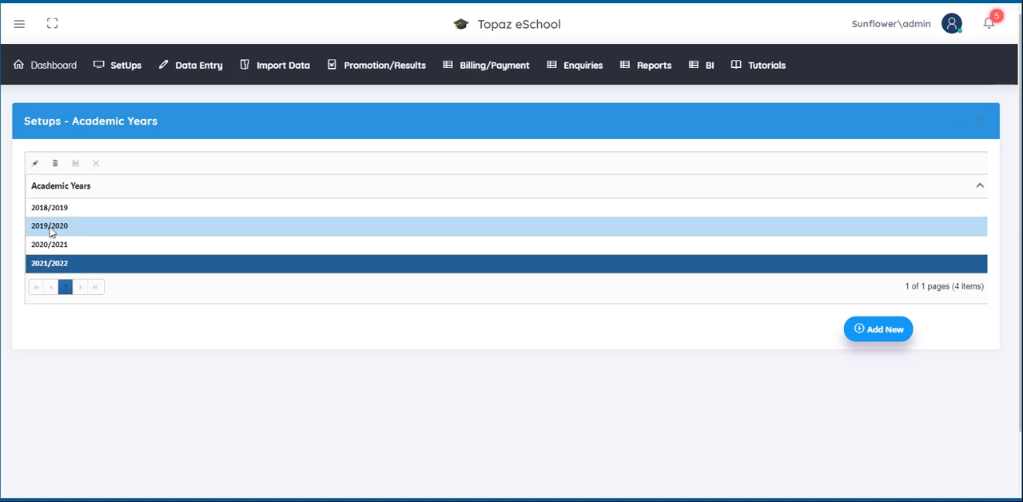
click(53, 164)
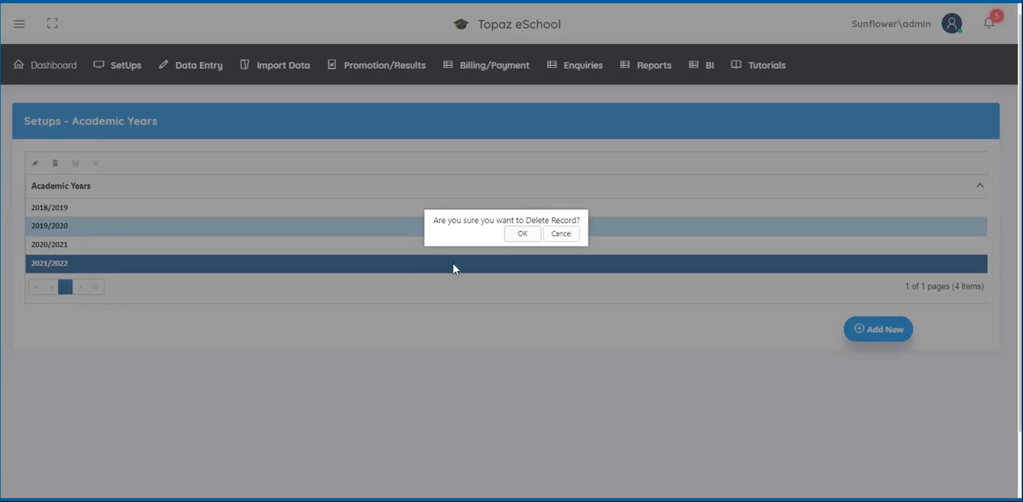
click(521, 235)
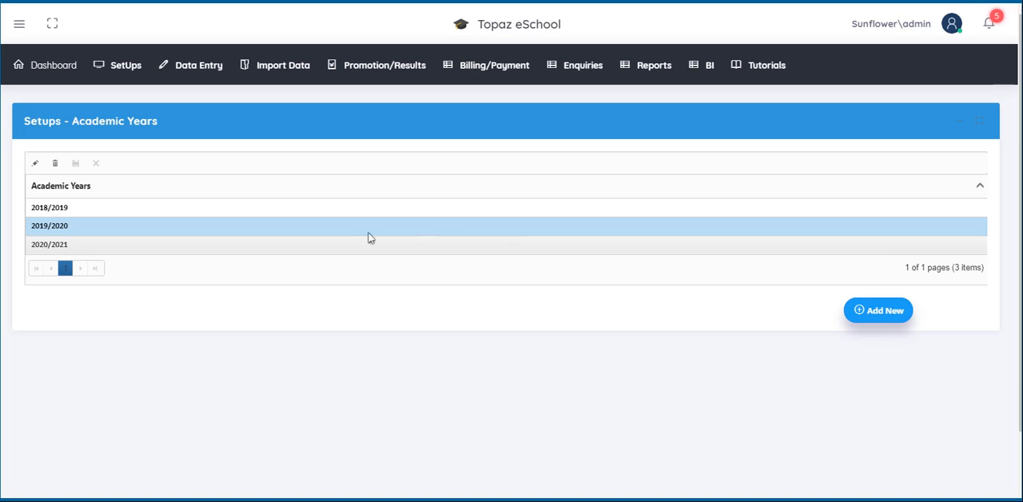
Step: Edit the first academic year in the list, re-enter it as 2018/2019 and save the row
click(69, 212)
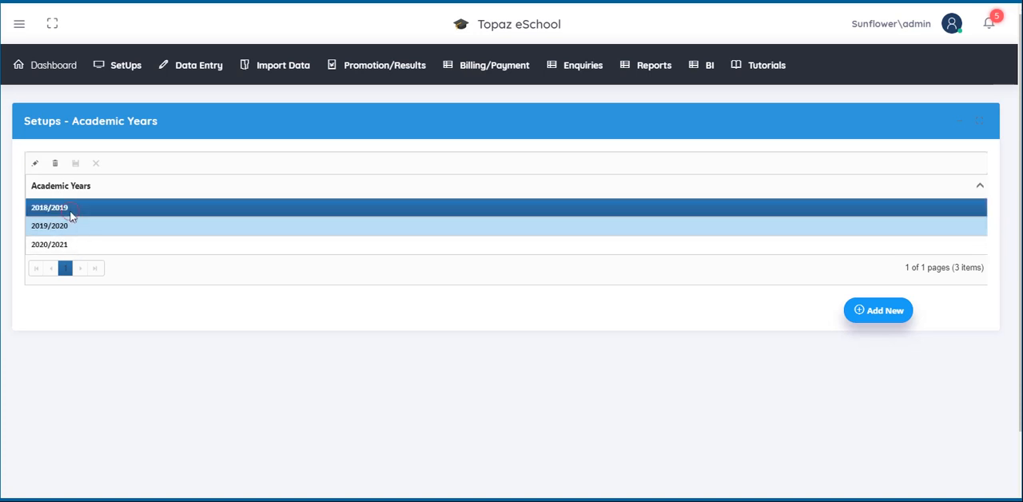
click(34, 163)
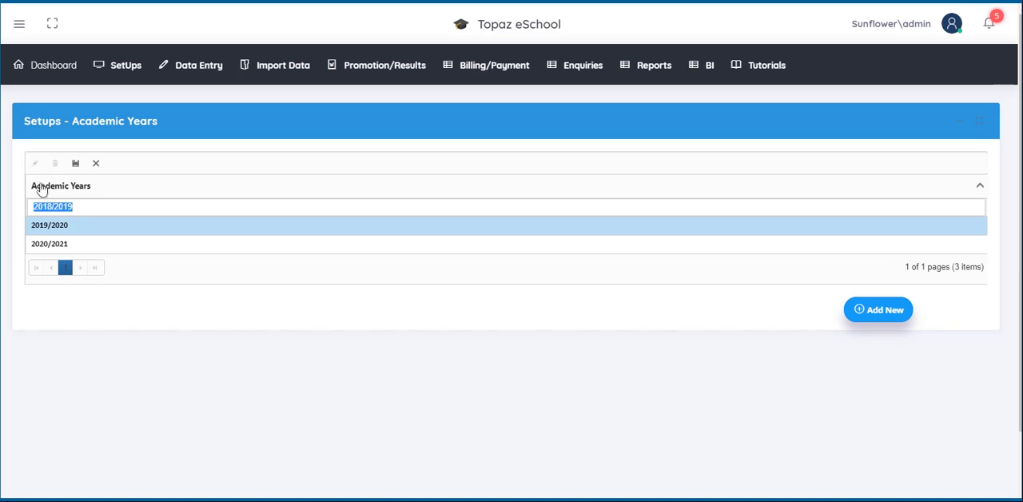
key(BackSpace)
text(2017)
key(BackSpace)
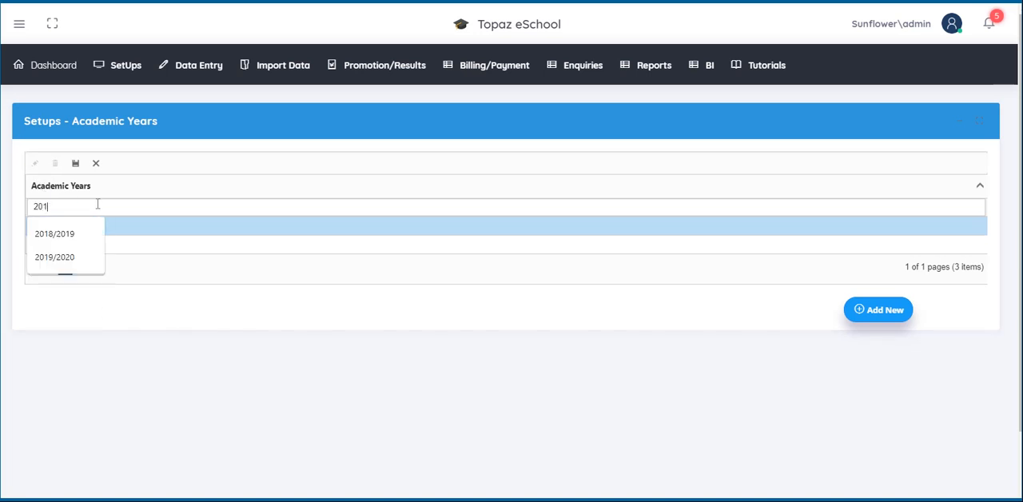
text(8/2019)
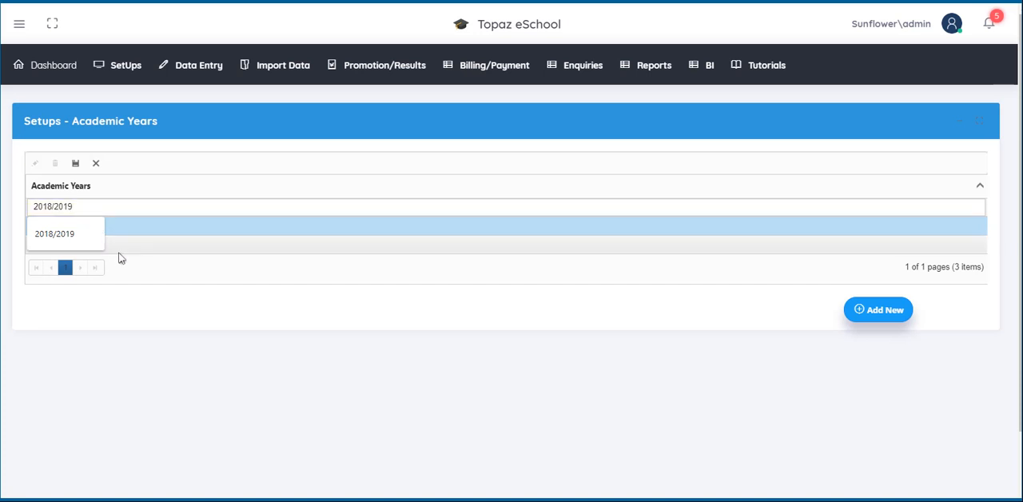
click(76, 165)
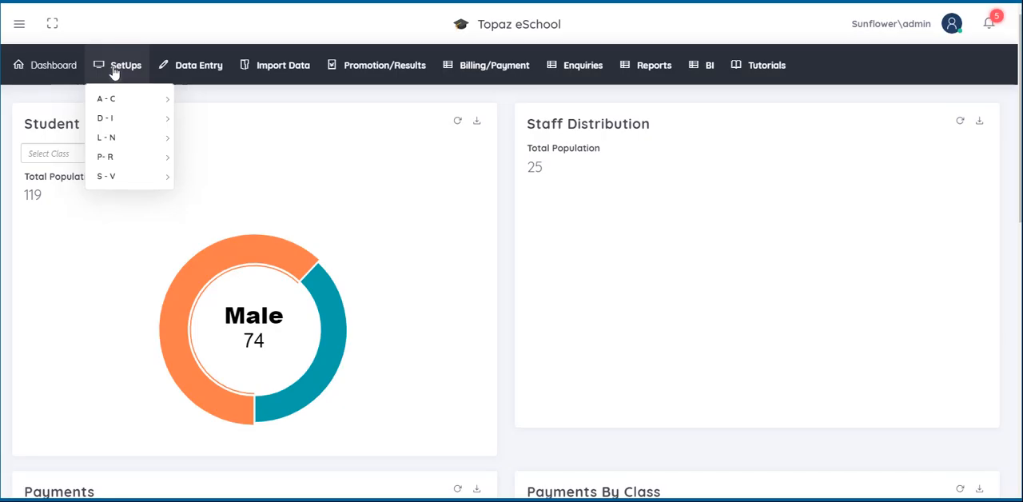
Step: Open the Banks setup, add a new bank named First National Bank and save it
mouse_move(115, 99)
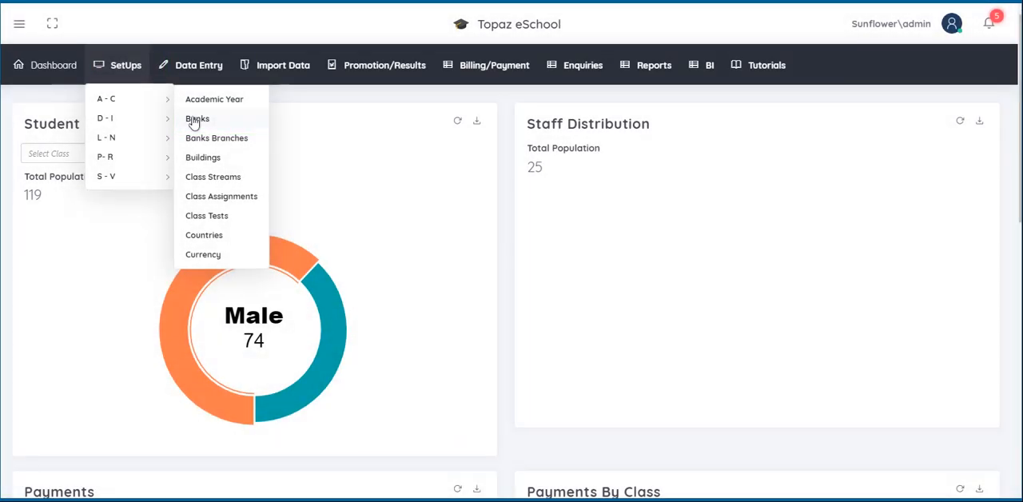
click(194, 121)
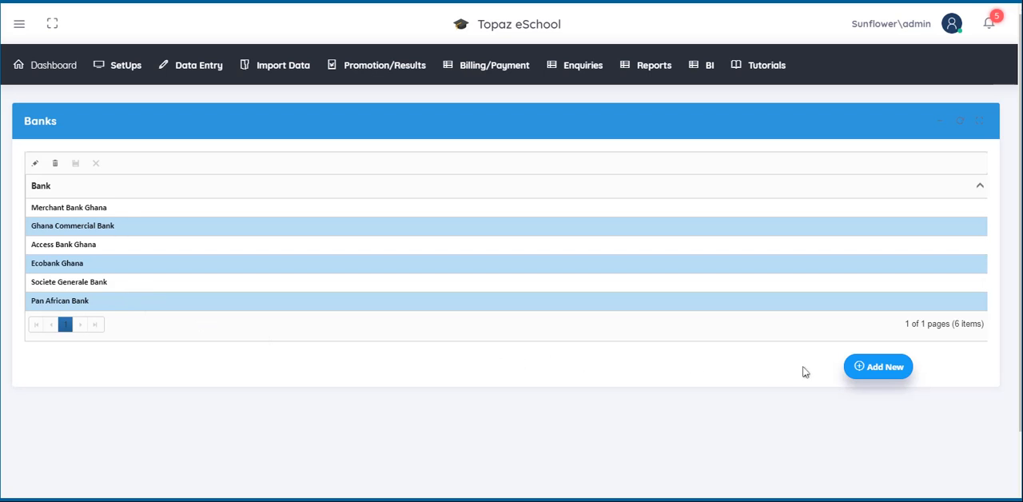
click(865, 374)
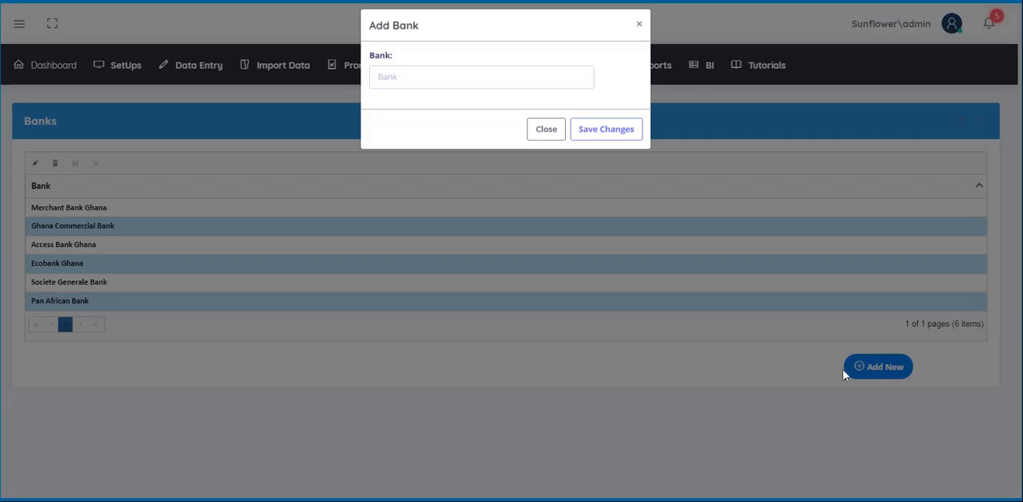
click(395, 82)
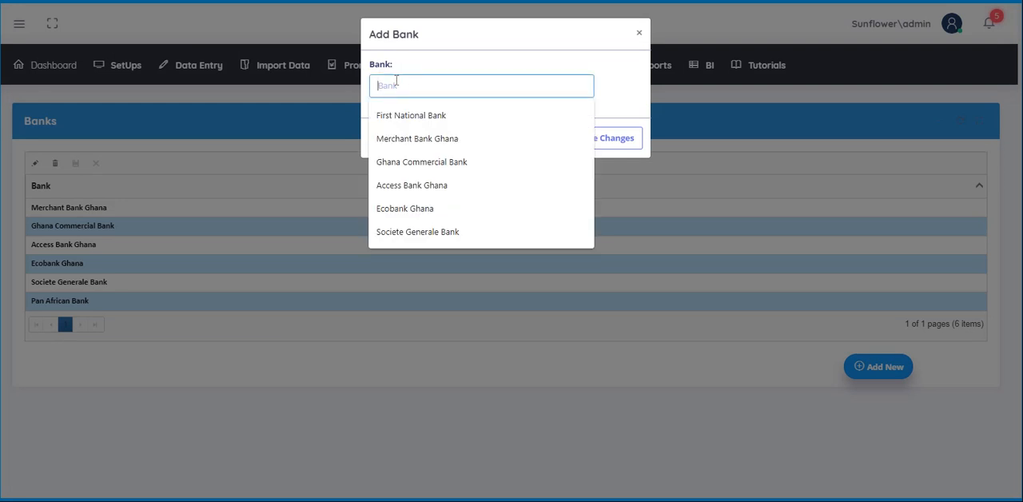
text(First Nati)
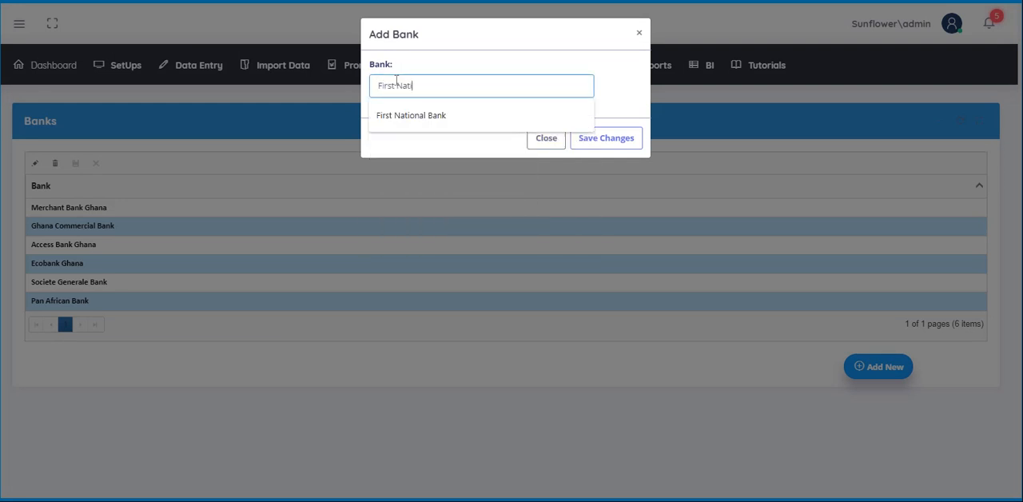
text(onal Bank)
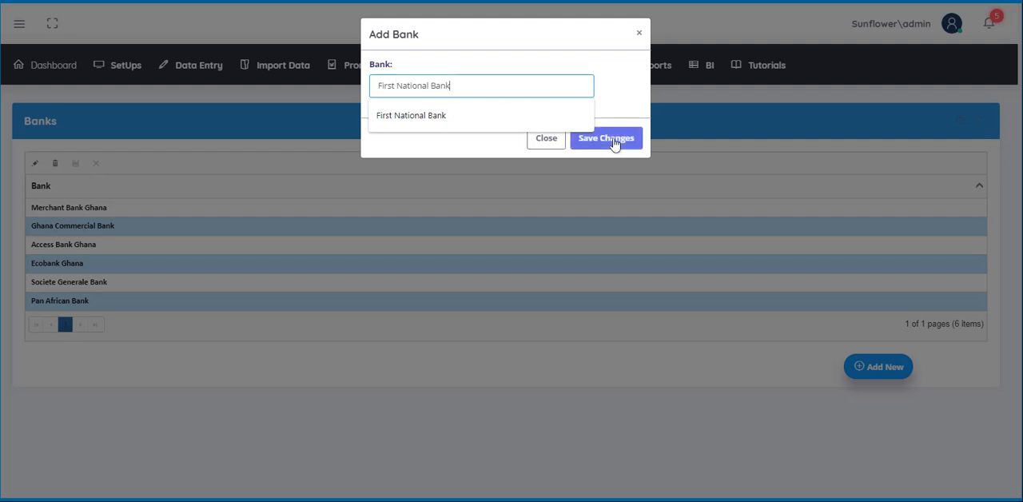
click(612, 140)
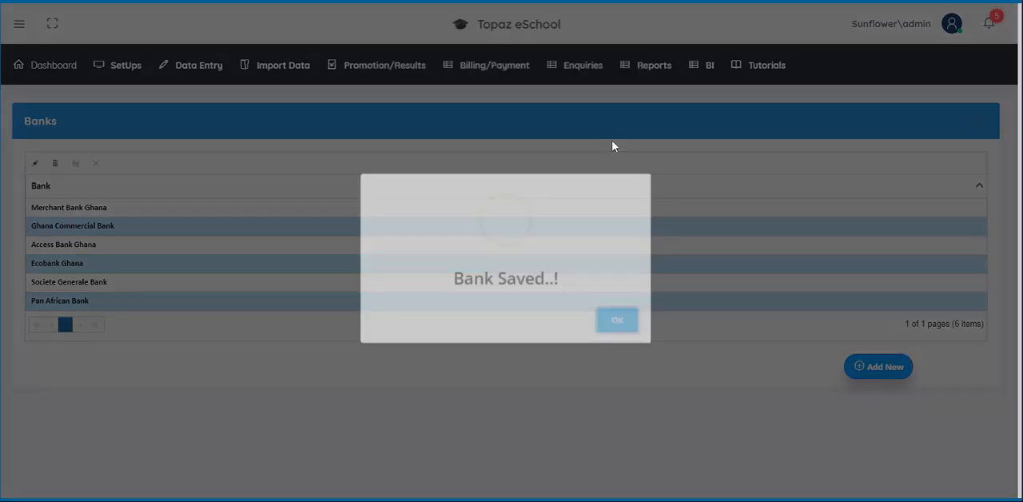
click(613, 328)
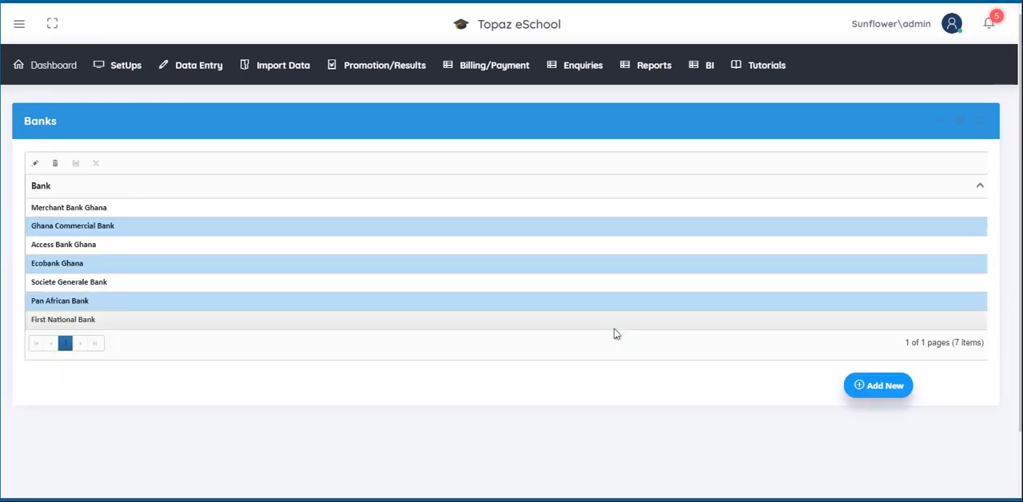
Step: Delete the First National Bank record from the banks list and confirm the deletion
click(61, 319)
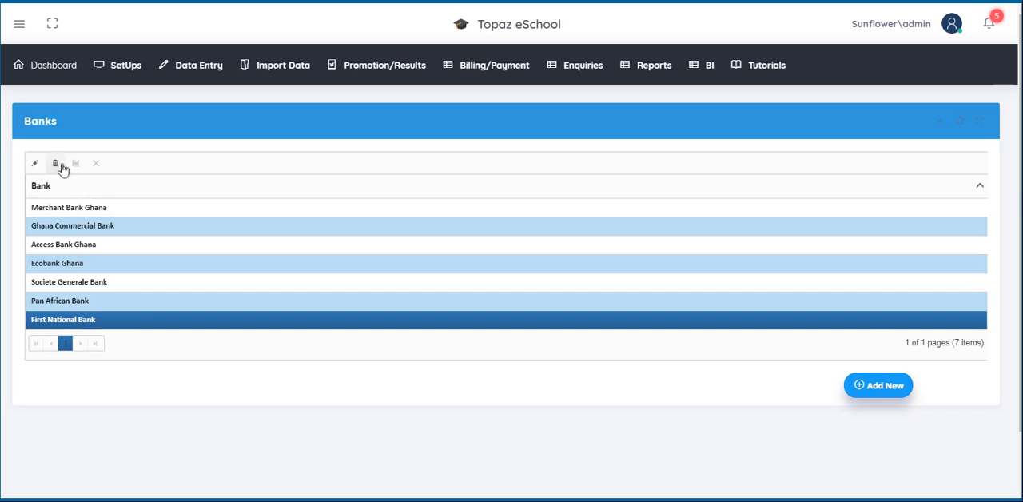
click(56, 166)
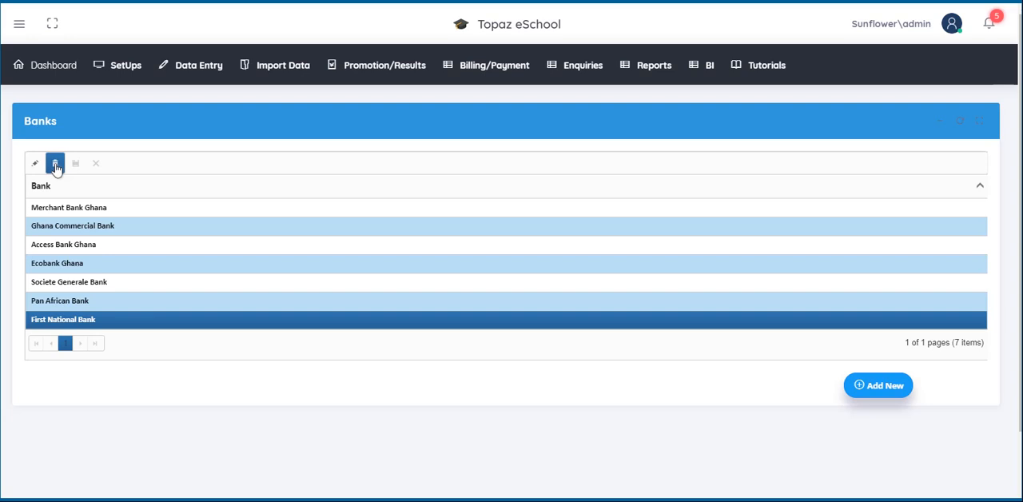
click(56, 166)
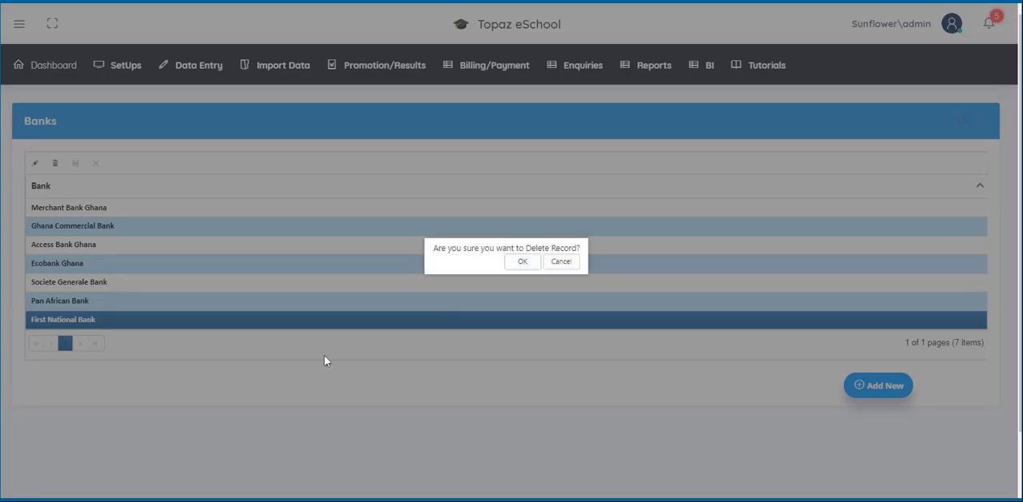
click(523, 263)
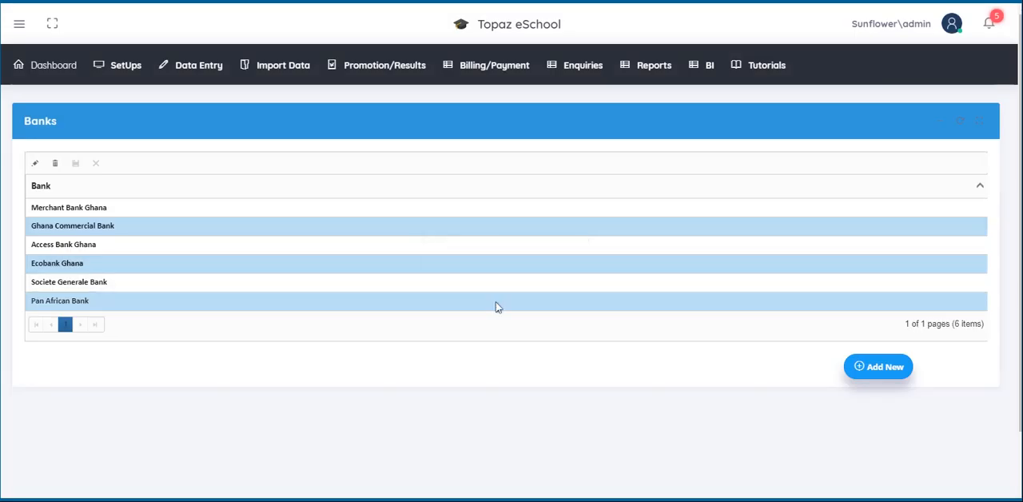
Step: Edit the Access Bank Ghana record, rename it to Access Bank International and save the row
click(40, 249)
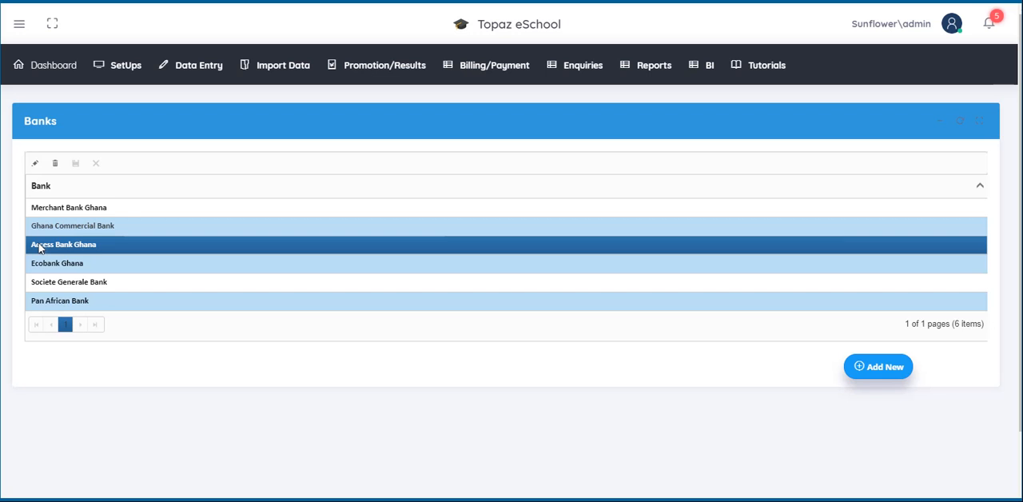
click(36, 165)
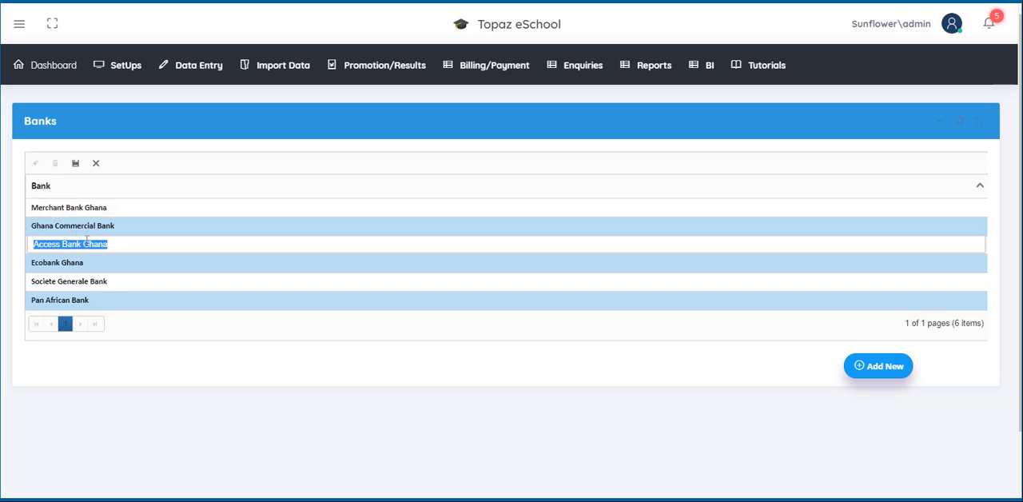
click(111, 246)
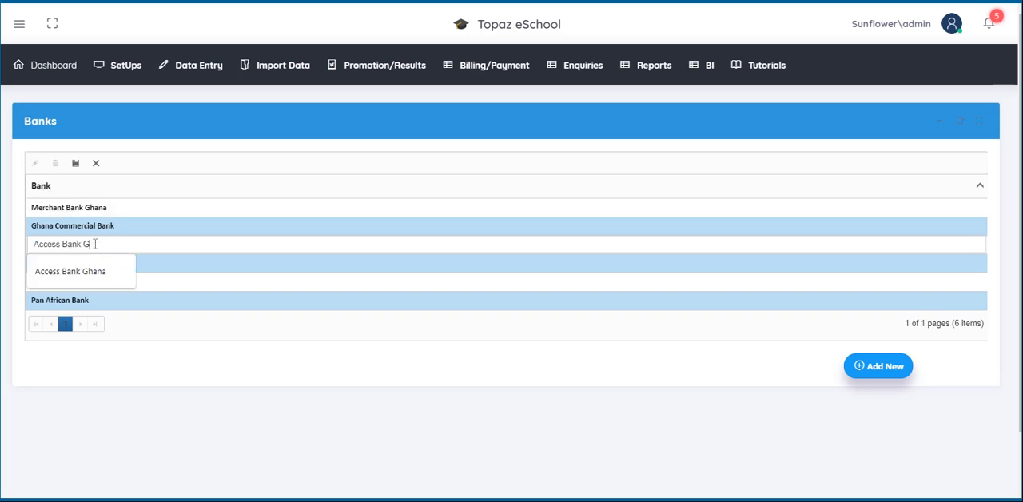
key(BackSpace)
text(Interna)
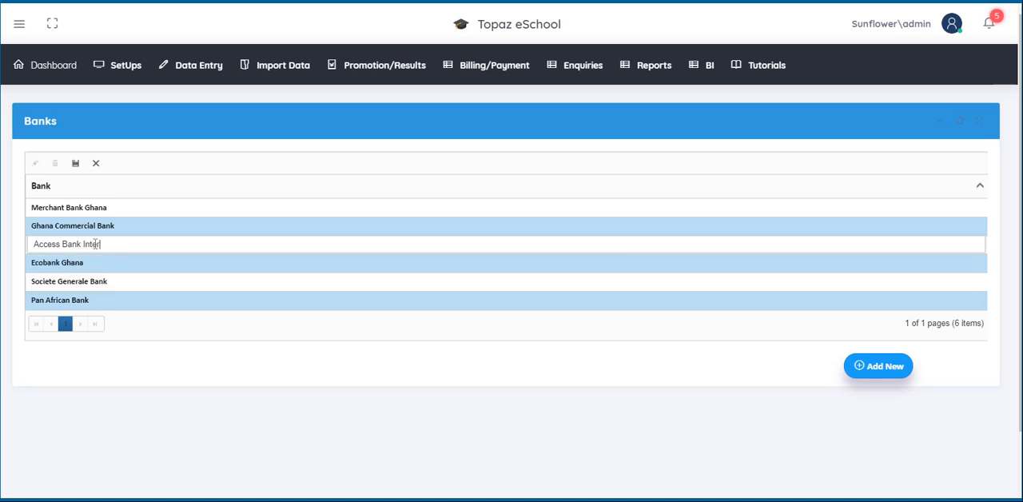
text(tional)
click(75, 165)
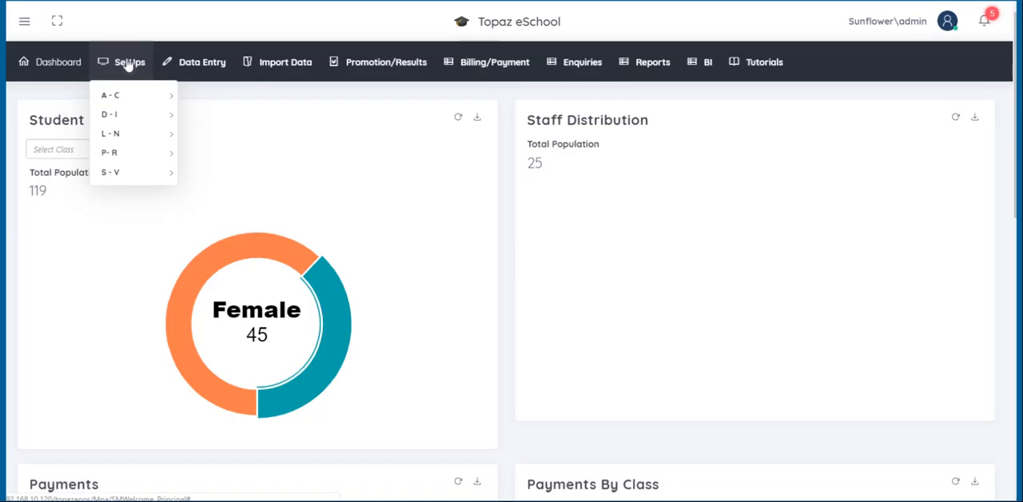
Step: Open the Banks Branches setup and choose Sovereign Bank as the bank
mouse_move(137, 105)
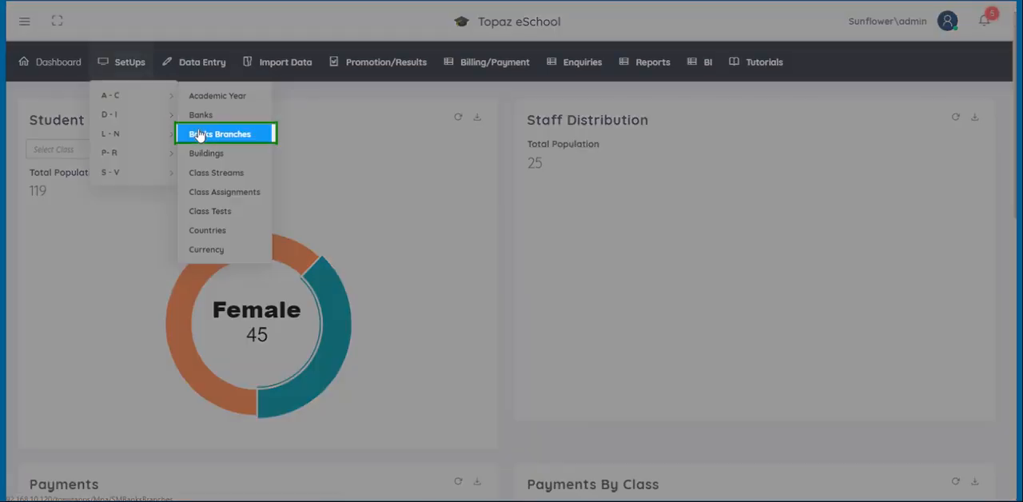
click(199, 135)
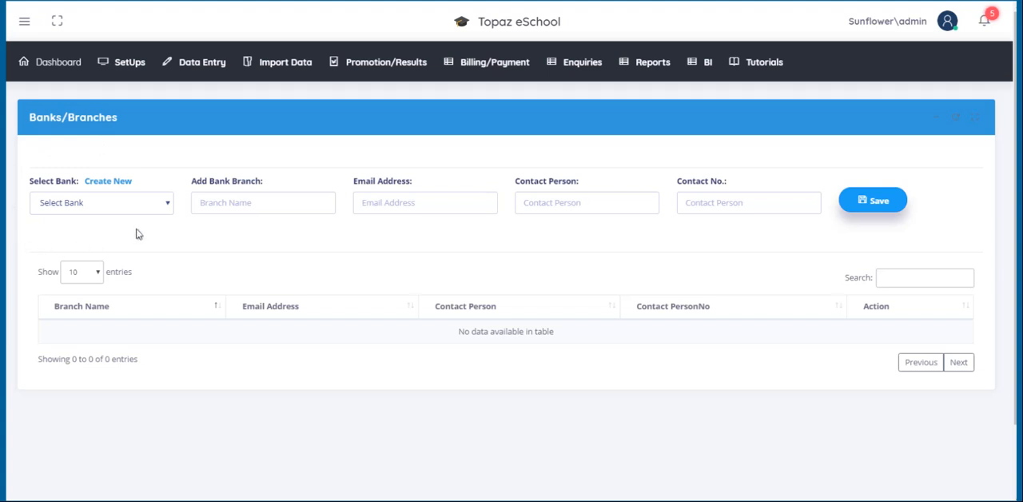
click(167, 210)
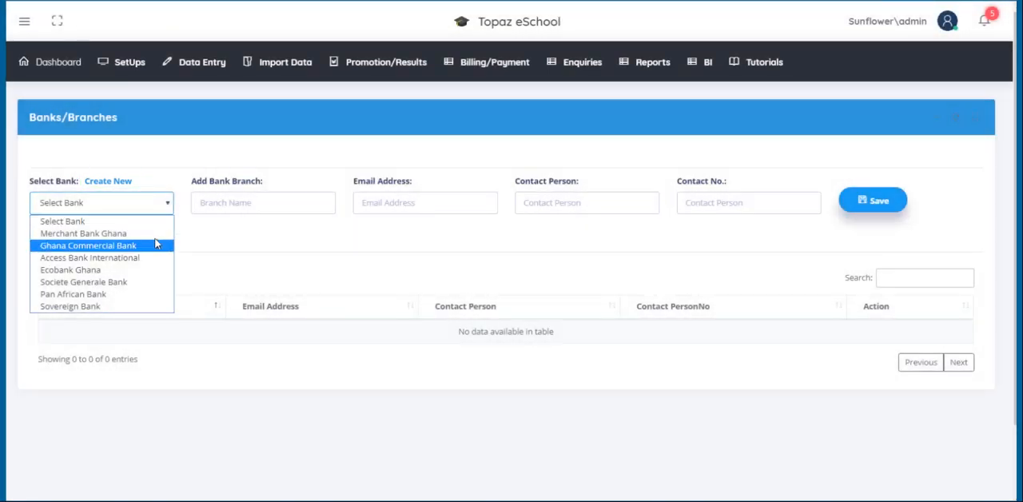
click(96, 306)
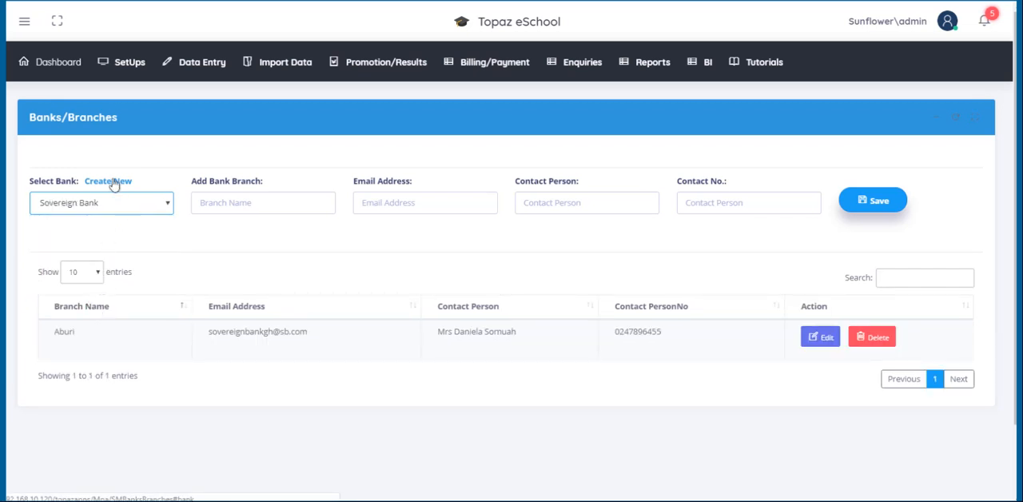
Step: Enter Accra as the new bank branch and fill in the branch's email address
click(221, 198)
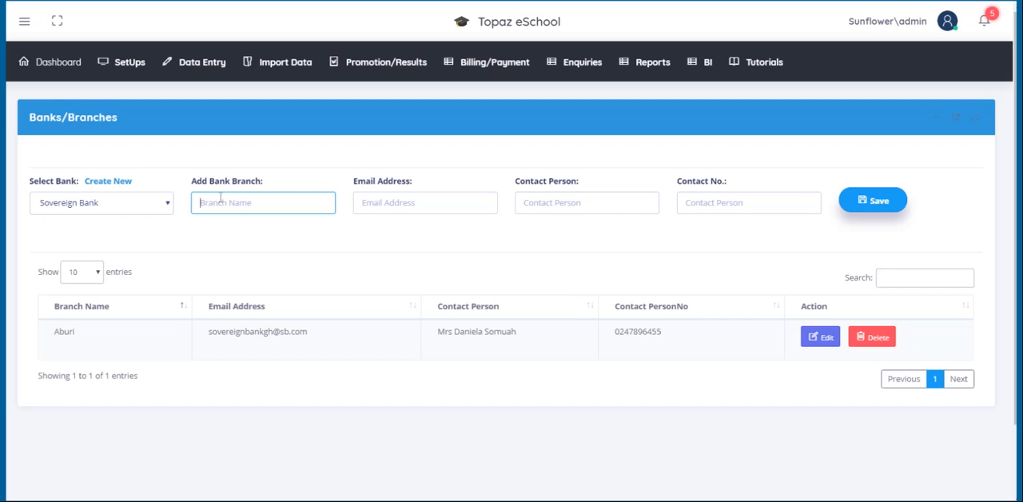
text(Accra)
click(386, 201)
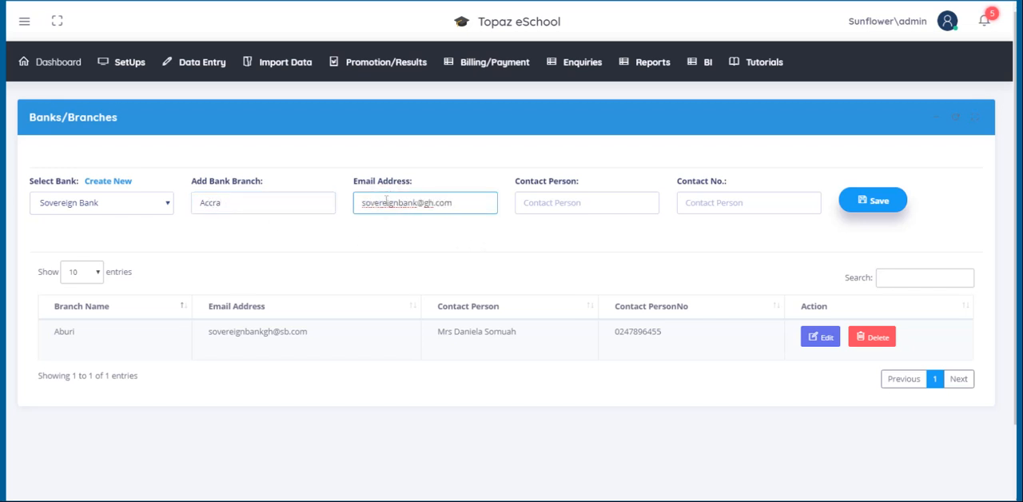
Step: Fill in the contact person's name and contact number, save the new branch and dismiss the confirmation
click(531, 202)
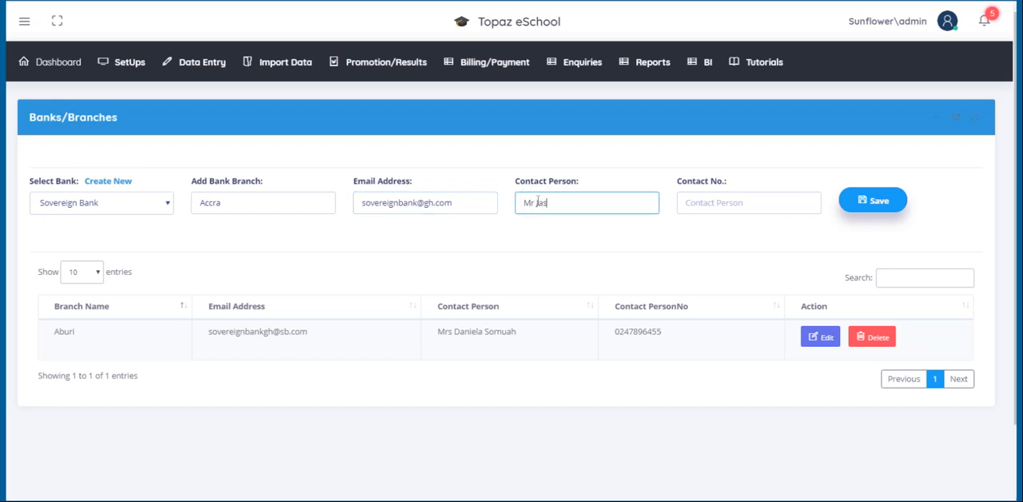
click(703, 206)
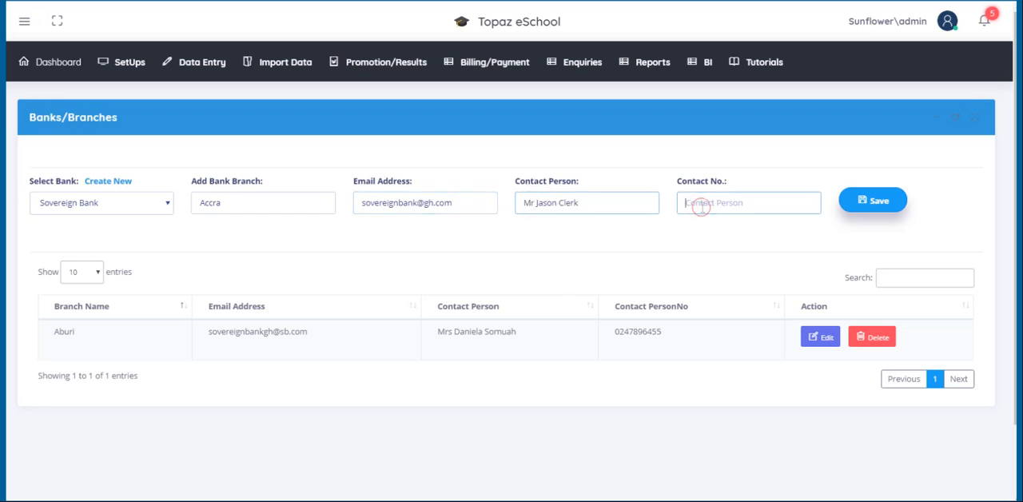
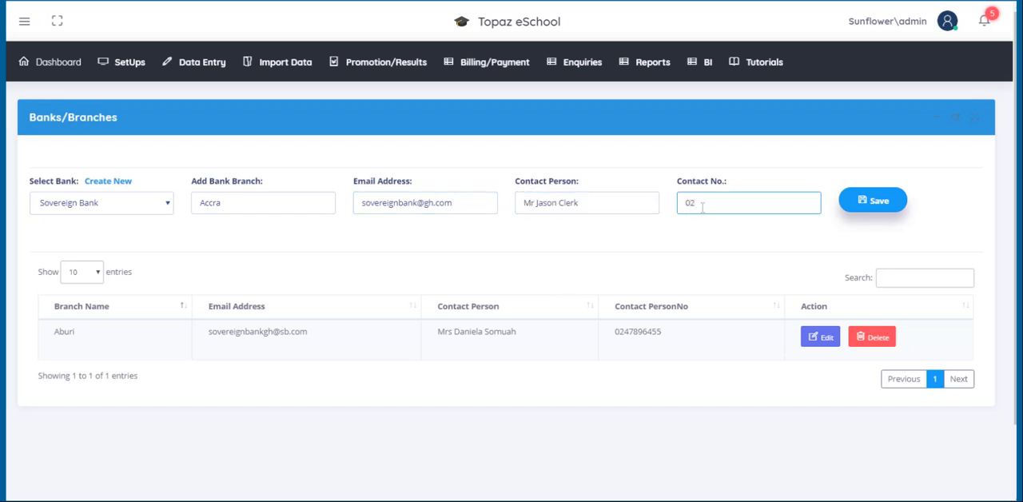
click(880, 204)
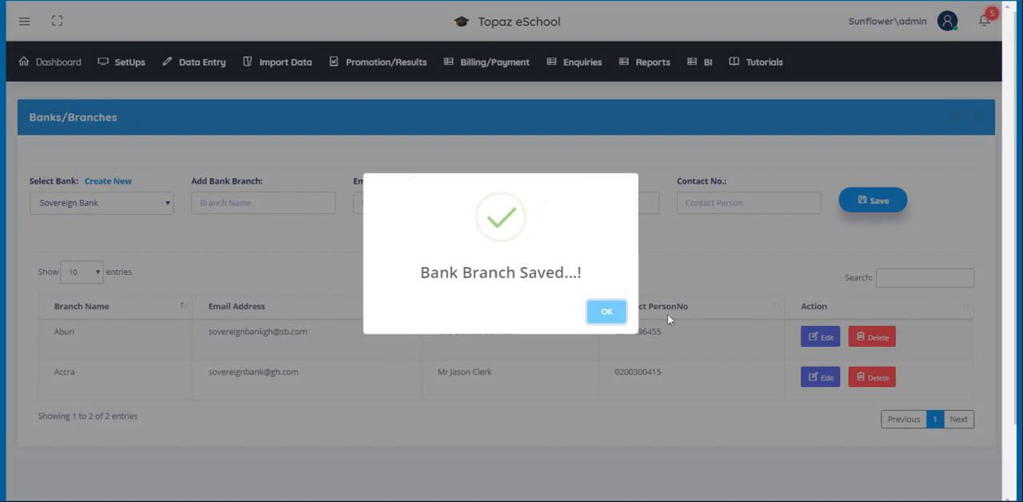
click(607, 312)
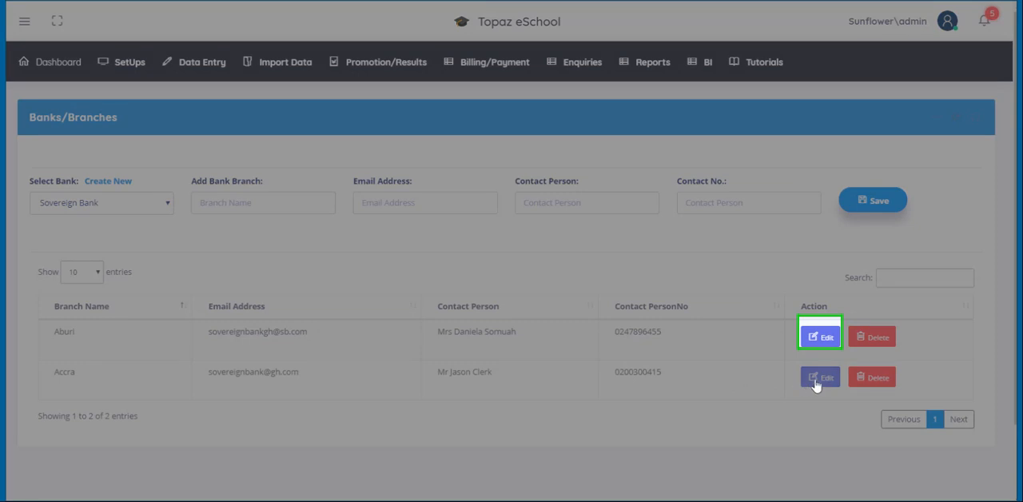
Step: Open the Accra branch for editing and go through its branch name, email address, contact person and contact number fields
click(816, 382)
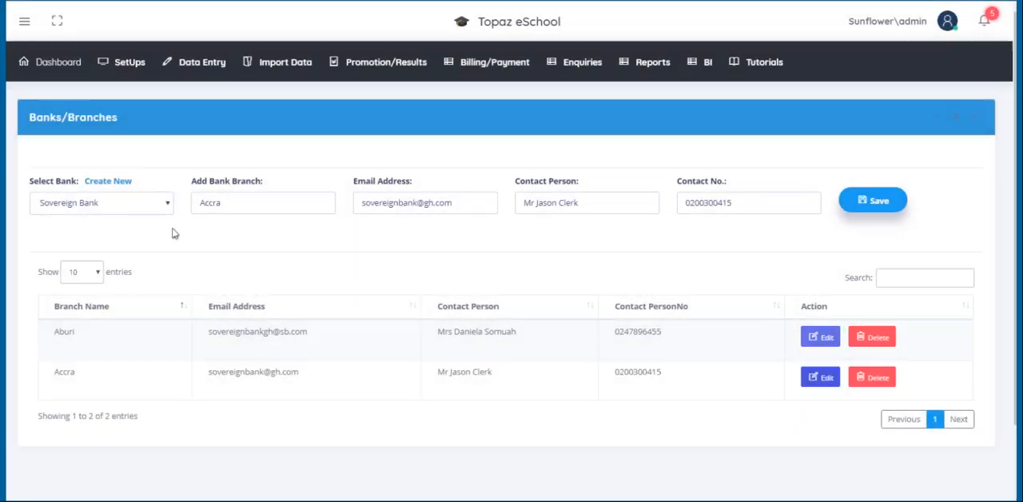
click(238, 200)
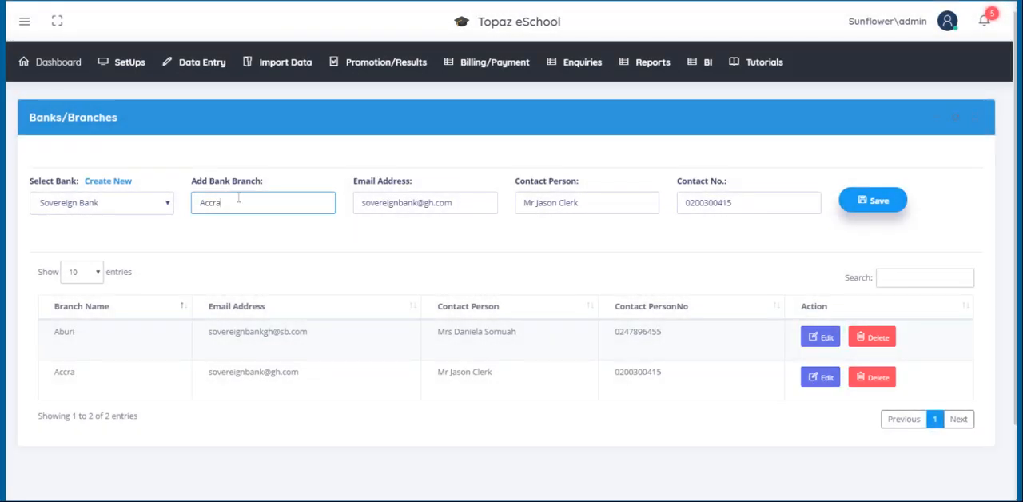
click(454, 202)
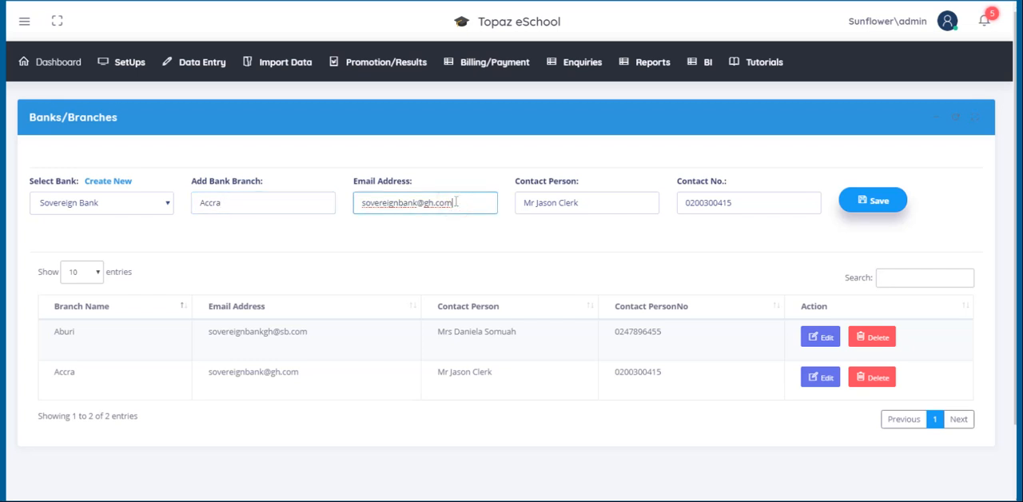
click(600, 203)
click(756, 200)
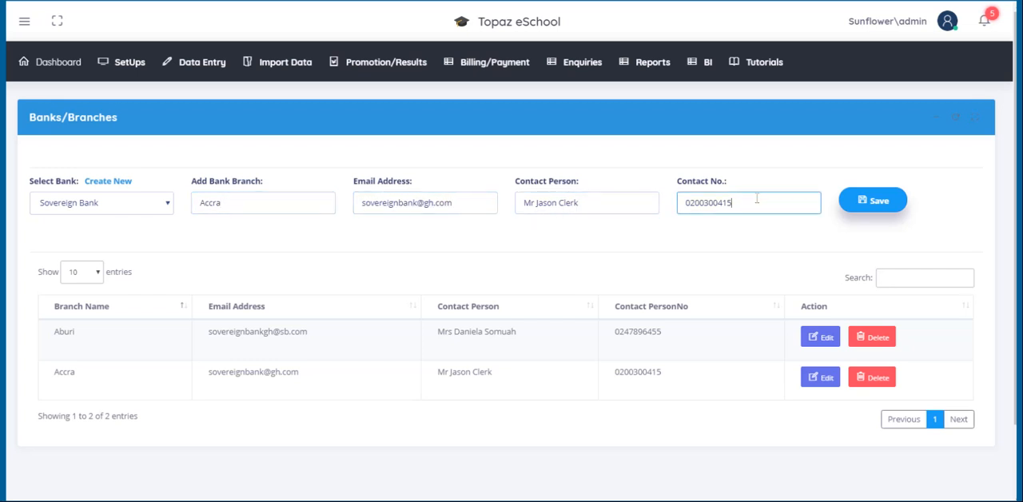
Step: Delete the Accra branch of Sovereign Bank and confirm the deletion
click(875, 384)
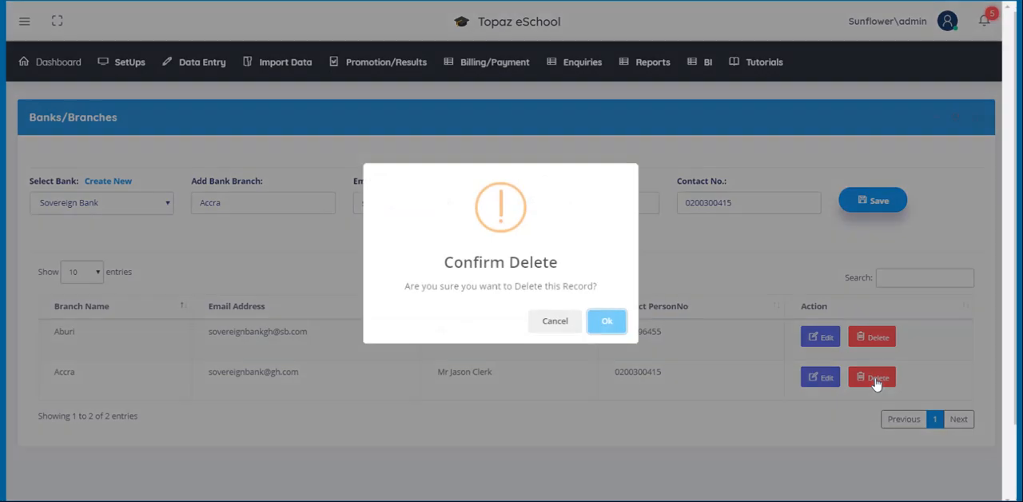
click(604, 329)
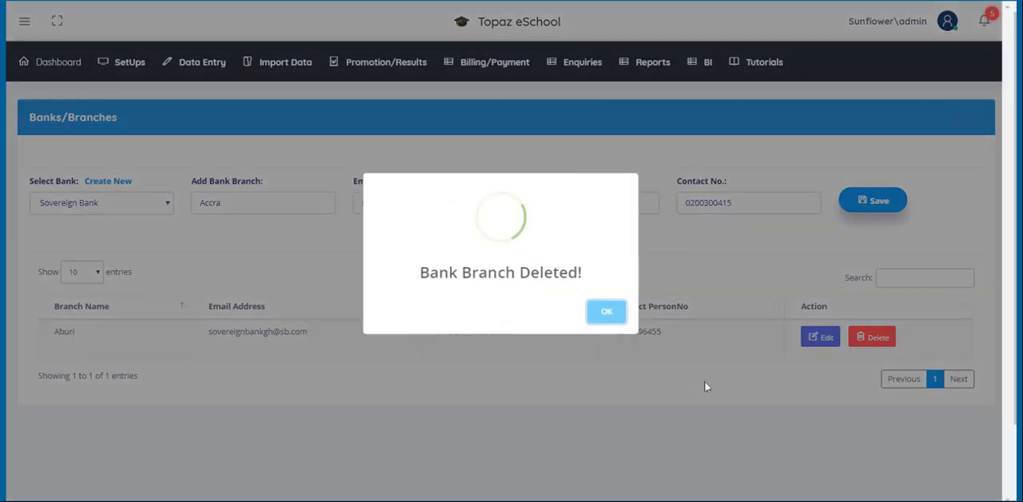
click(613, 318)
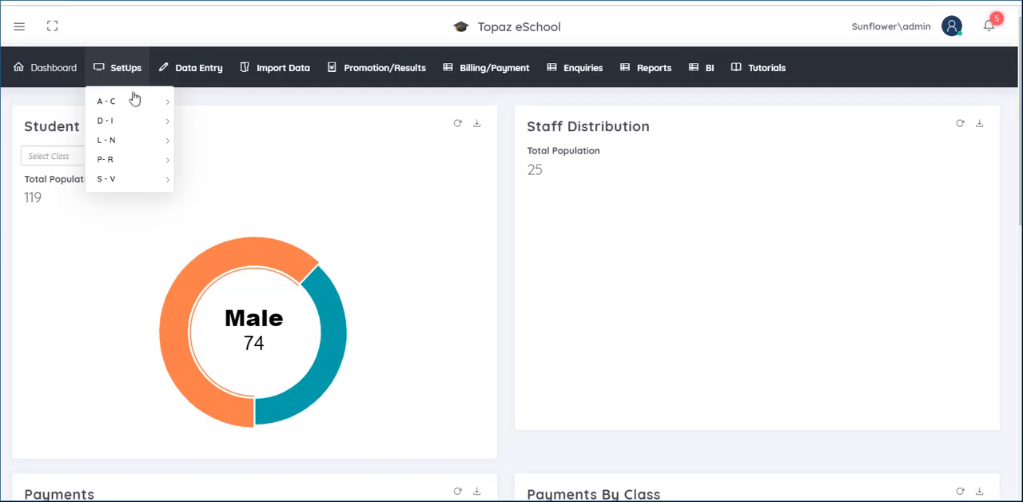
Step: Open the Buildings setup, add a new building named Staff Common Room and save it
mouse_move(133, 98)
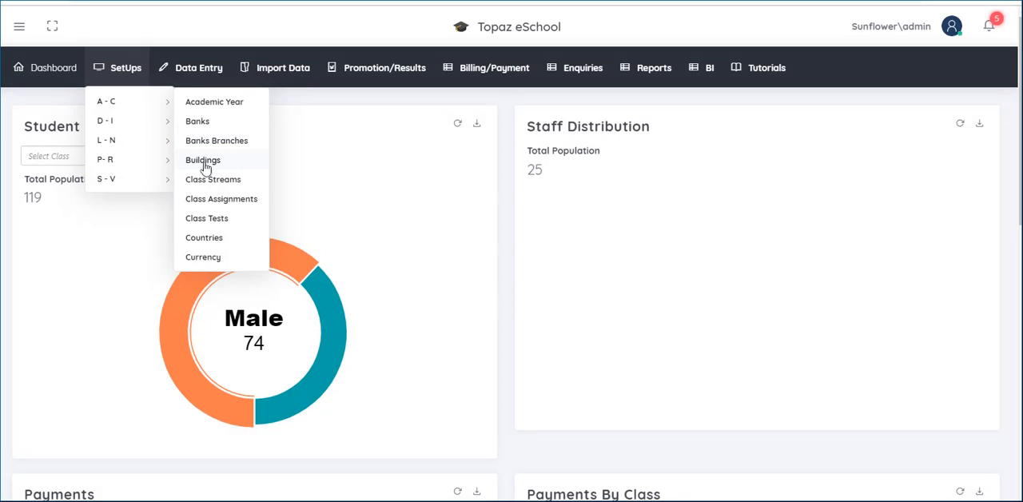
click(205, 163)
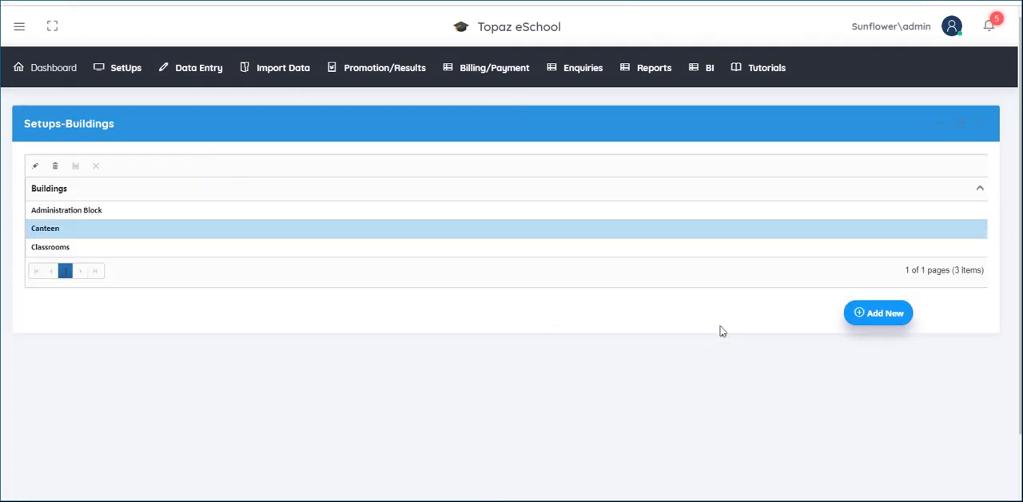
click(892, 326)
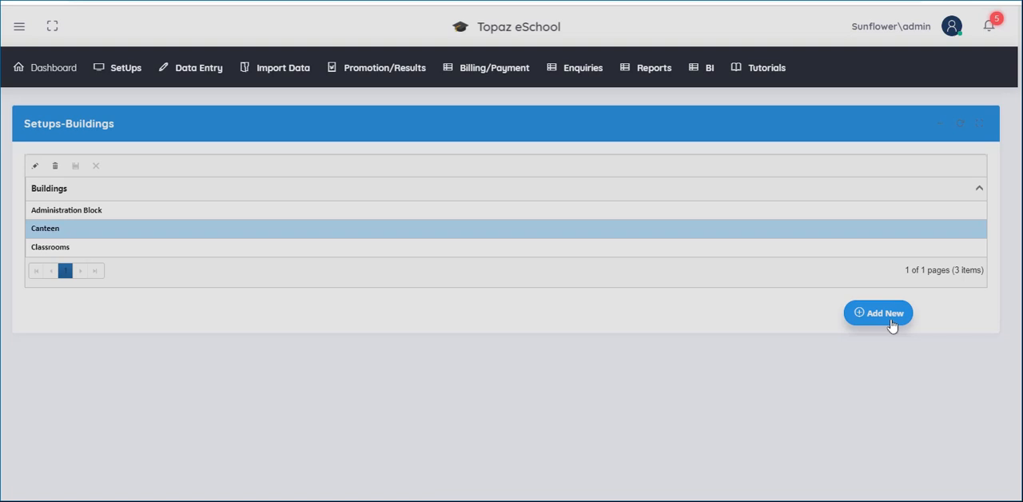
click(892, 323)
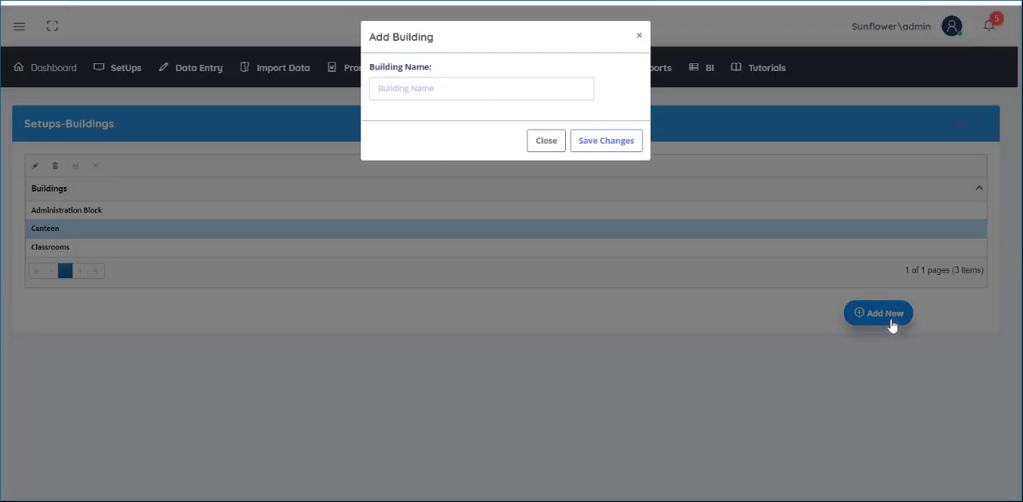
click(389, 86)
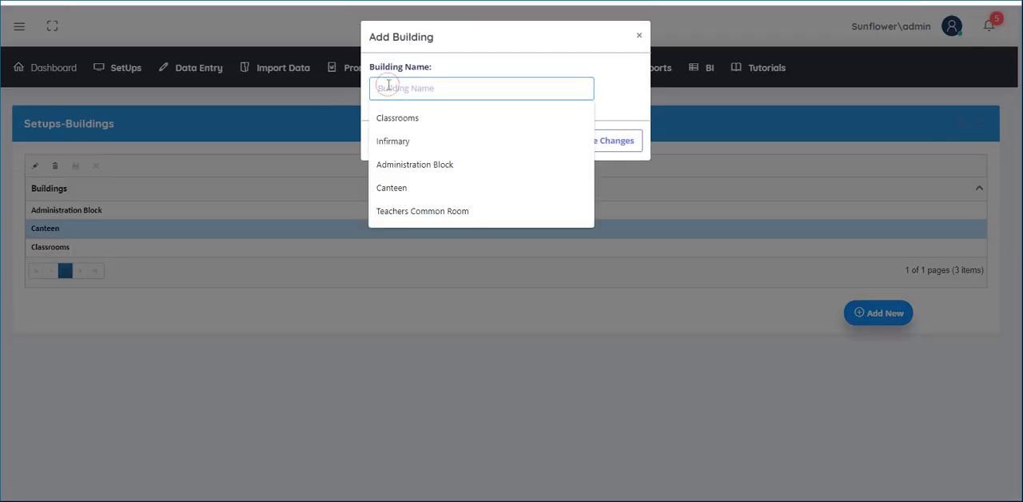
text(Staff Common Room)
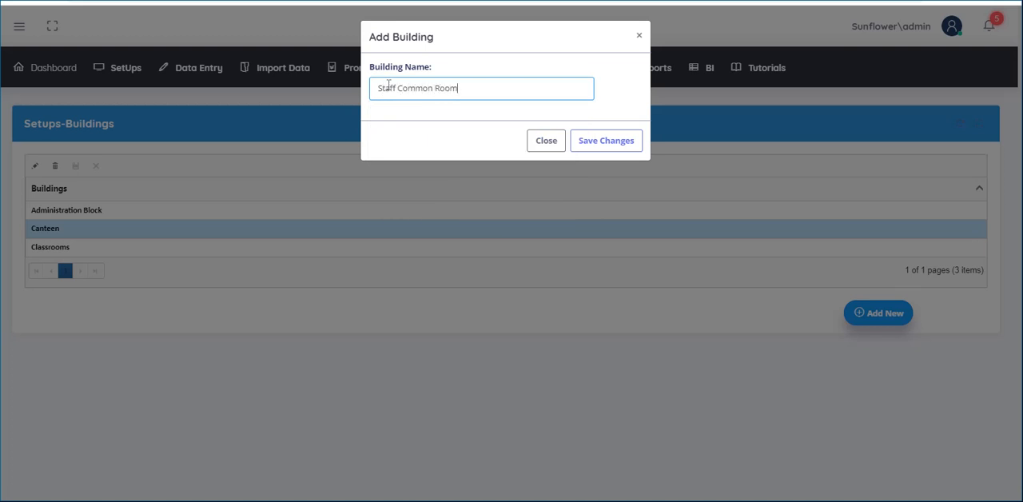
click(584, 142)
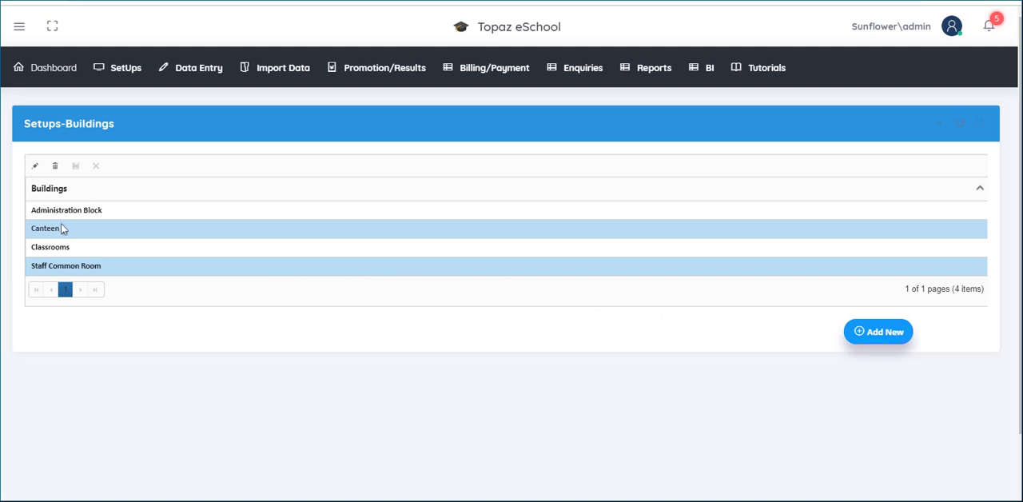
Step: Delete the Staff Common Room building and confirm the deletion
click(90, 271)
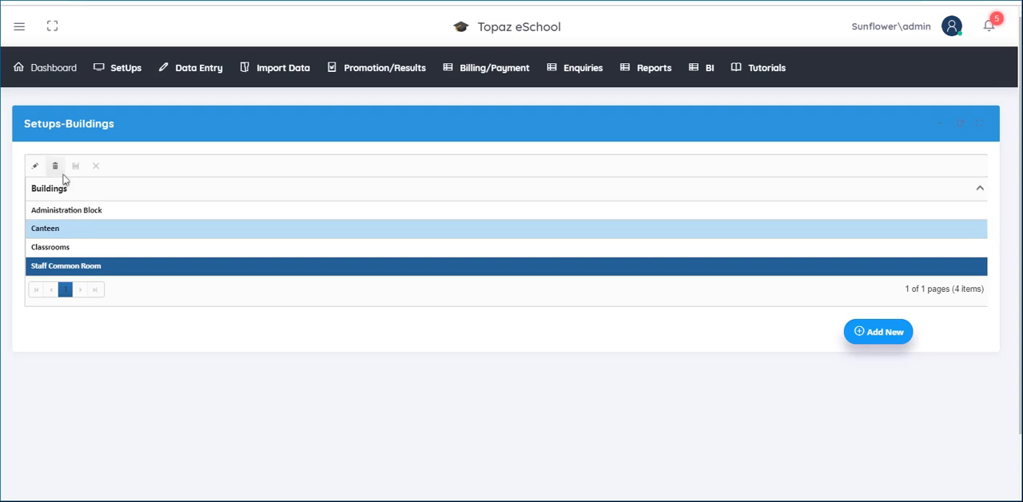
click(55, 168)
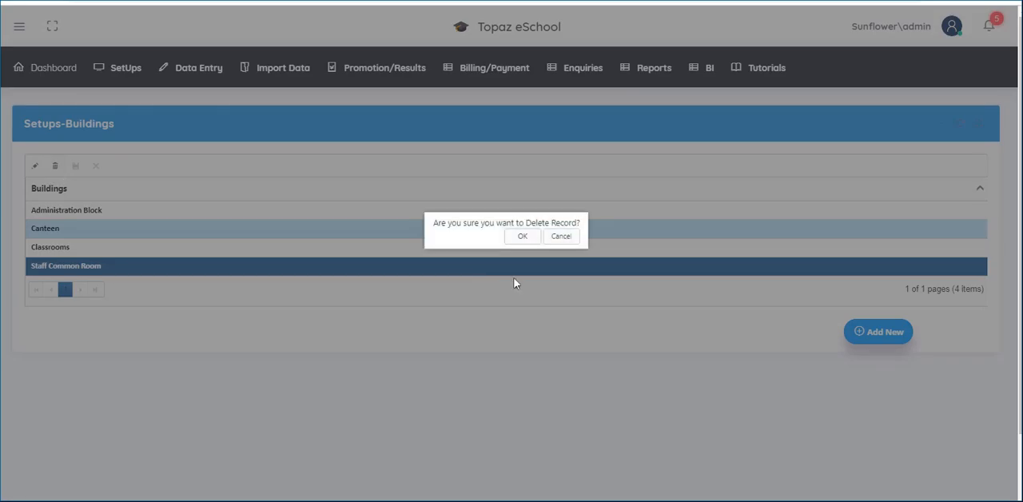
click(523, 238)
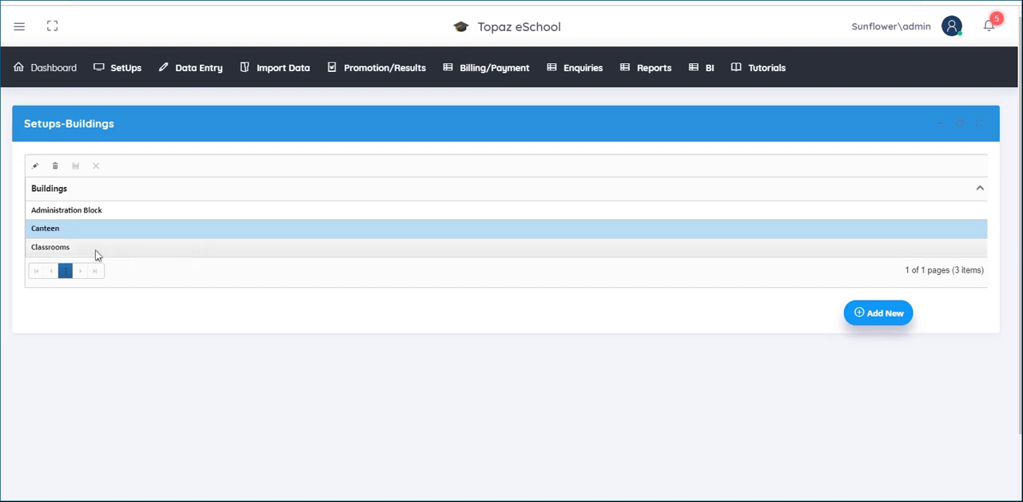
Step: Rename the Canteen building to Dining Hall and save the change
click(40, 231)
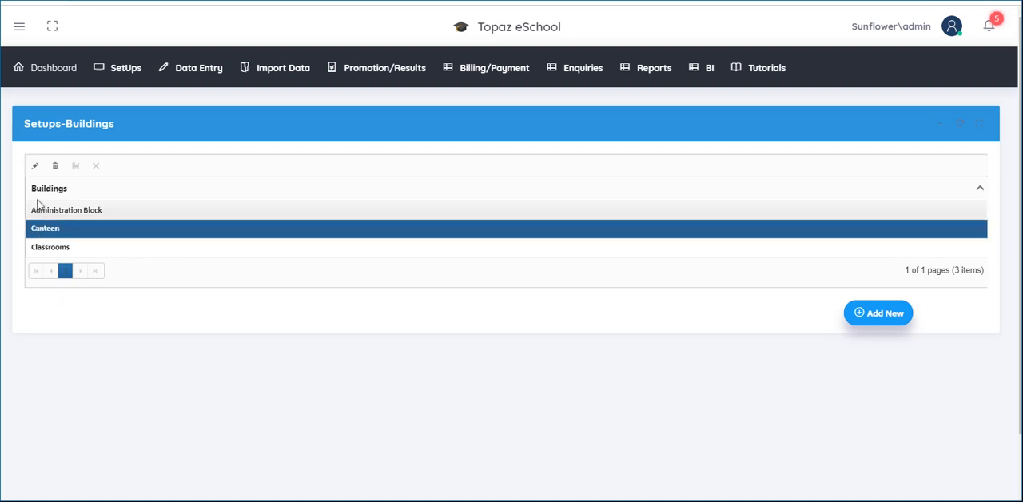
click(34, 166)
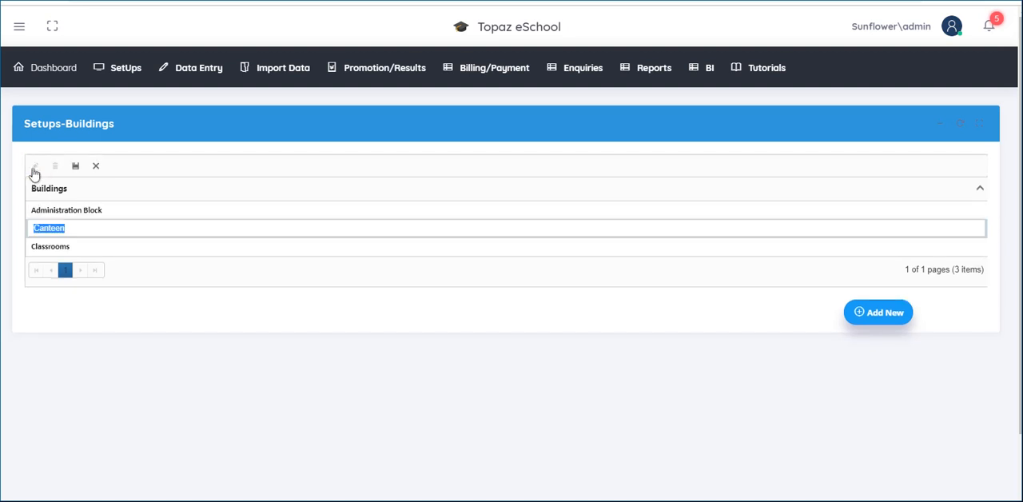
key(BackSpace)
text(Dining Hall)
click(76, 168)
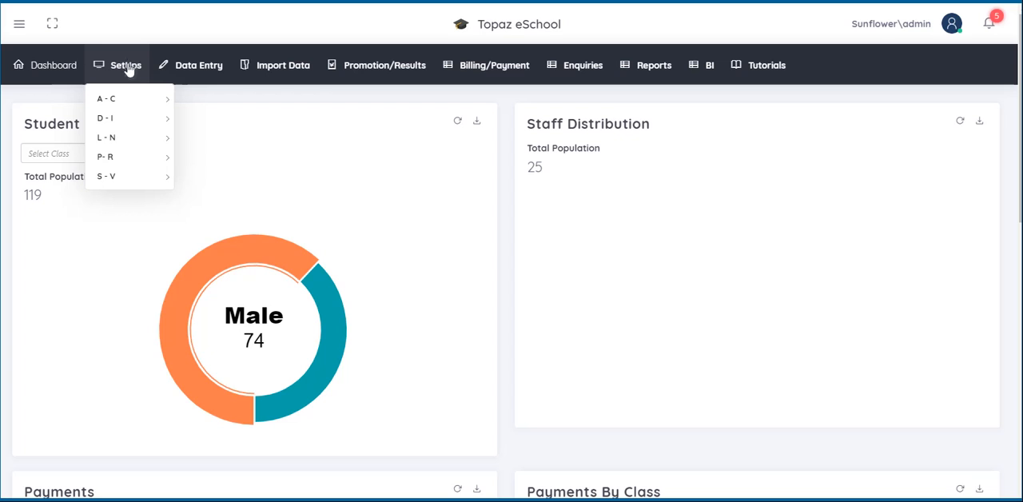
Step: Open the Class Streams setup, add a new class stream named F and save it
mouse_move(128, 100)
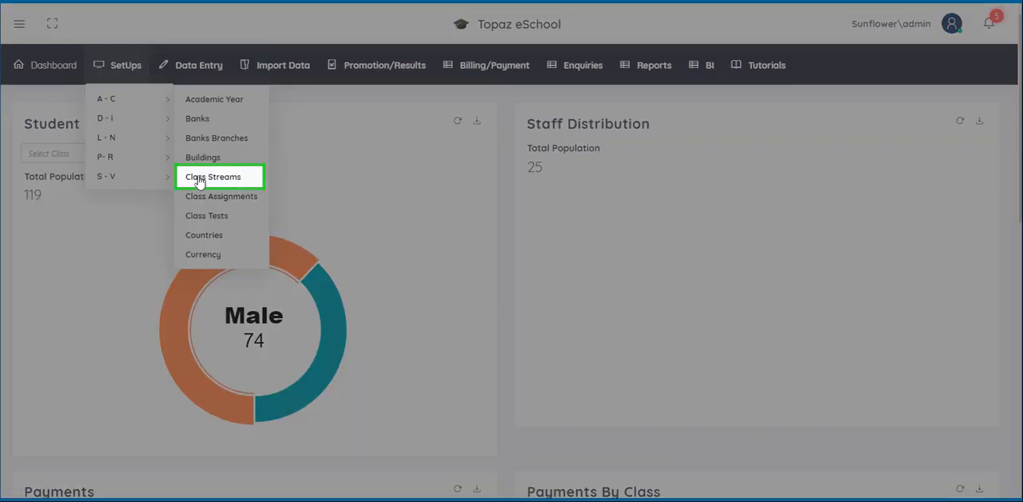
click(200, 178)
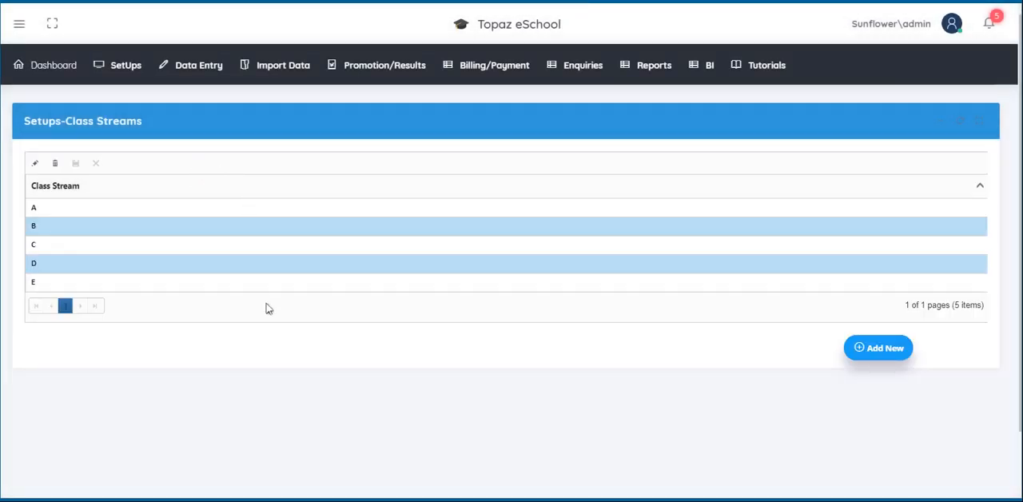
click(881, 355)
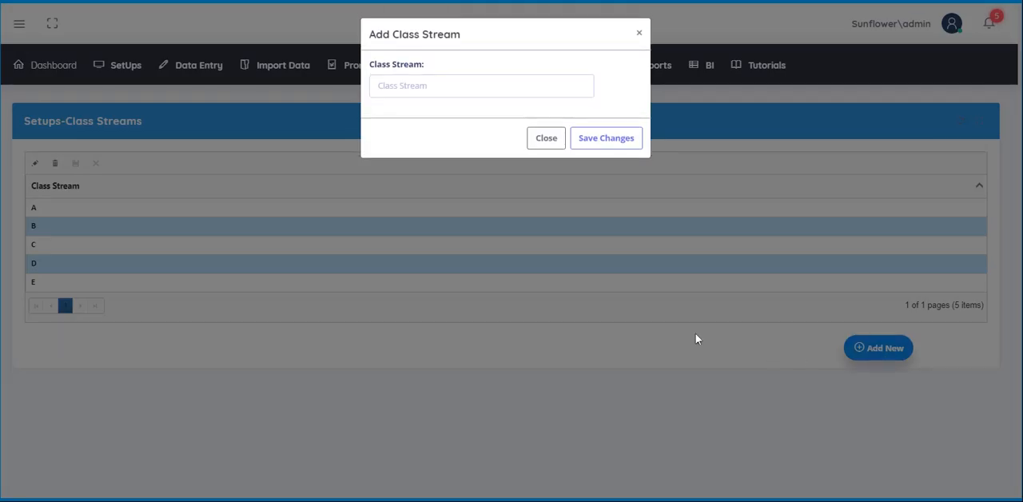
click(381, 88)
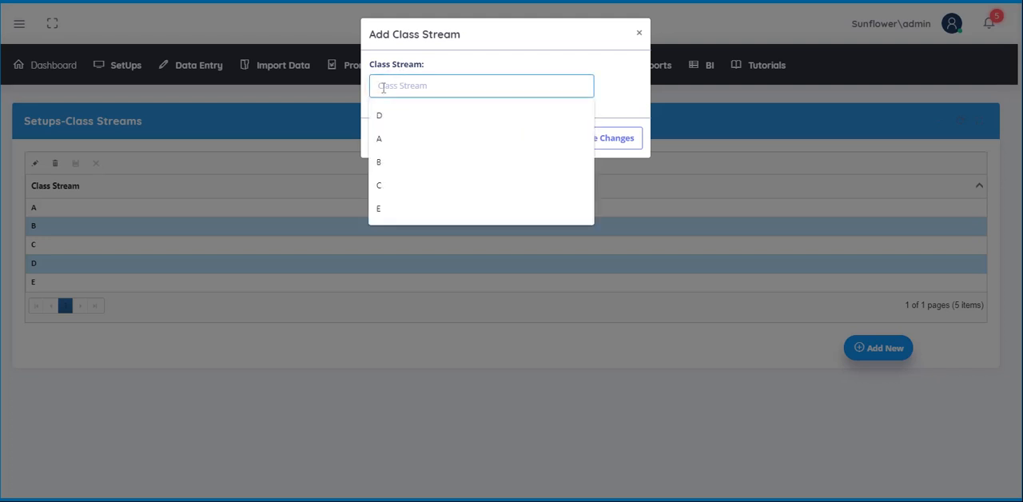
text(F)
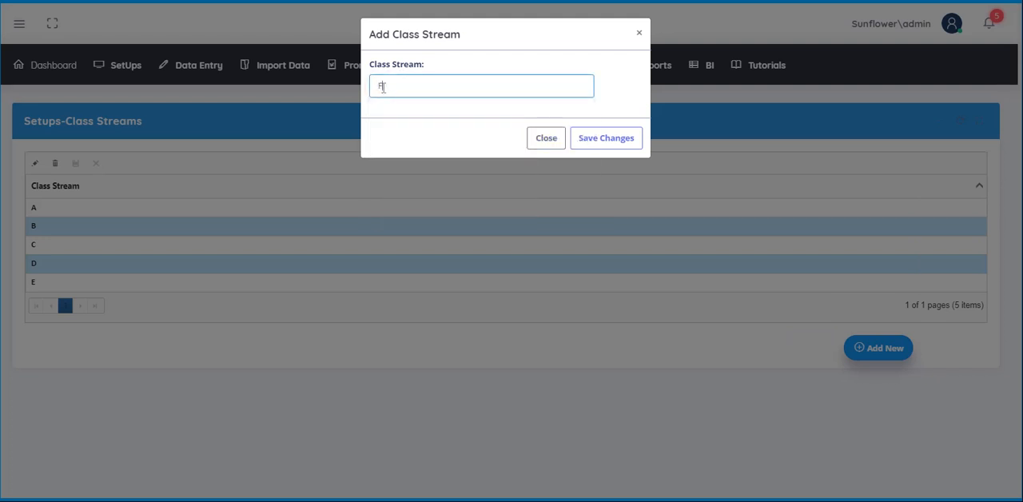
click(587, 141)
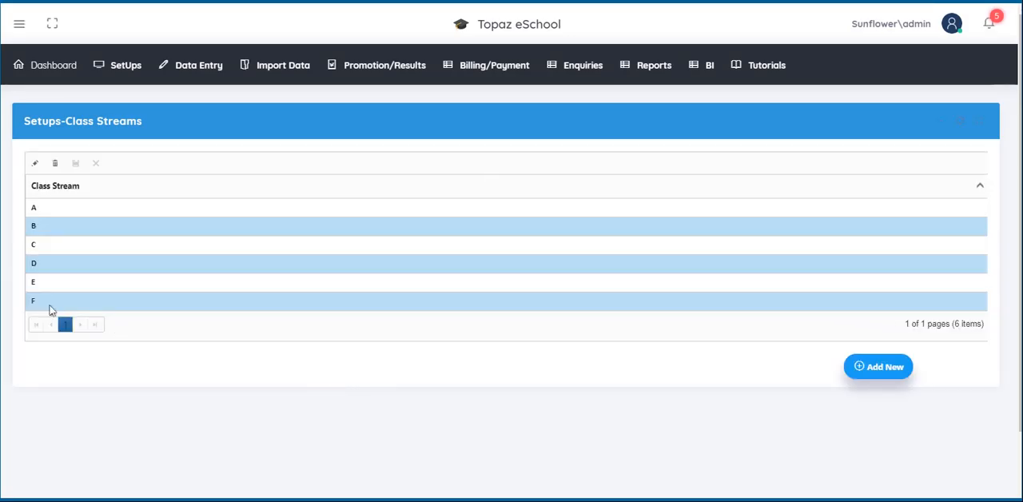
Step: Delete class stream F and confirm the deletion
click(99, 305)
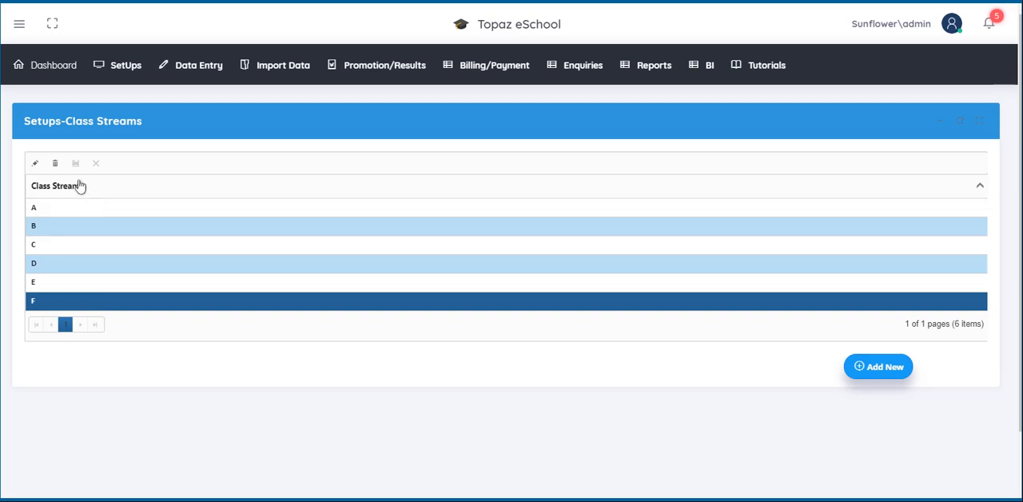
click(56, 165)
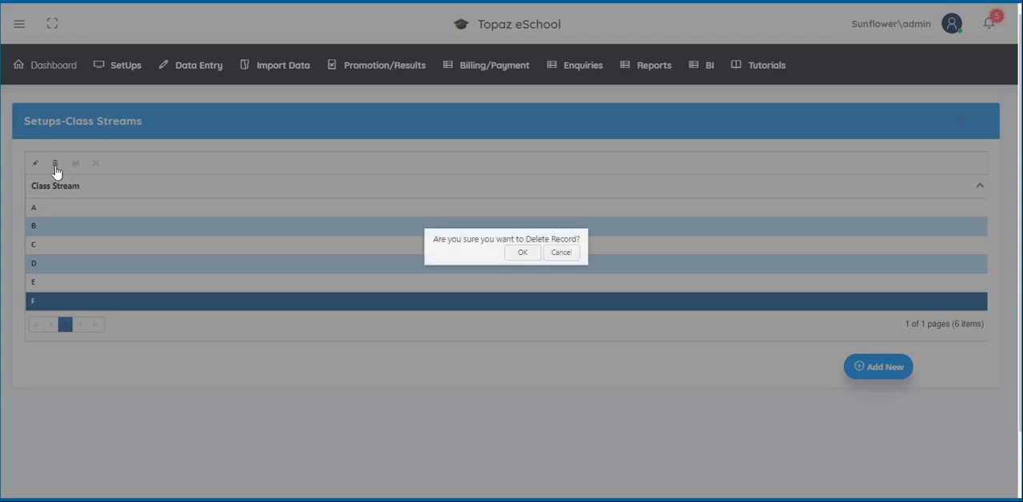
click(526, 257)
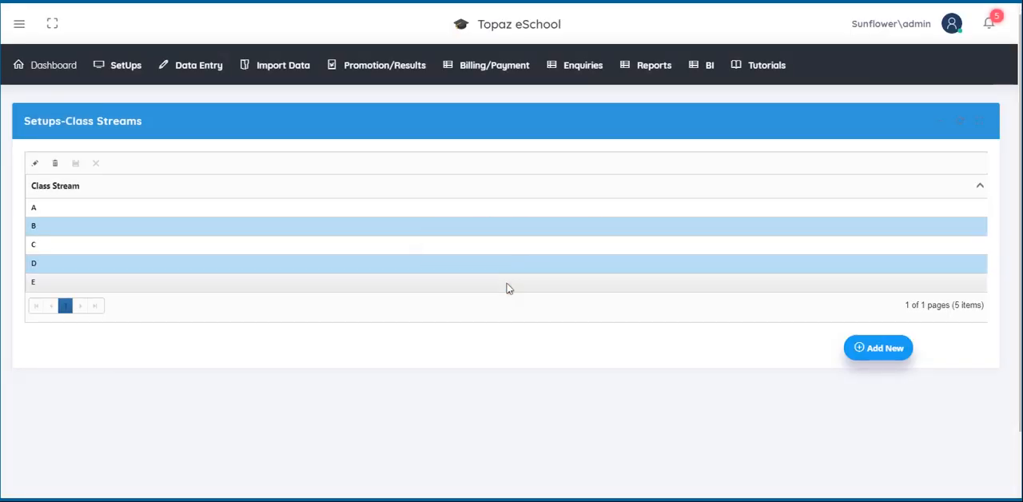
Step: Change the name of class stream E to I and save the edit
click(33, 288)
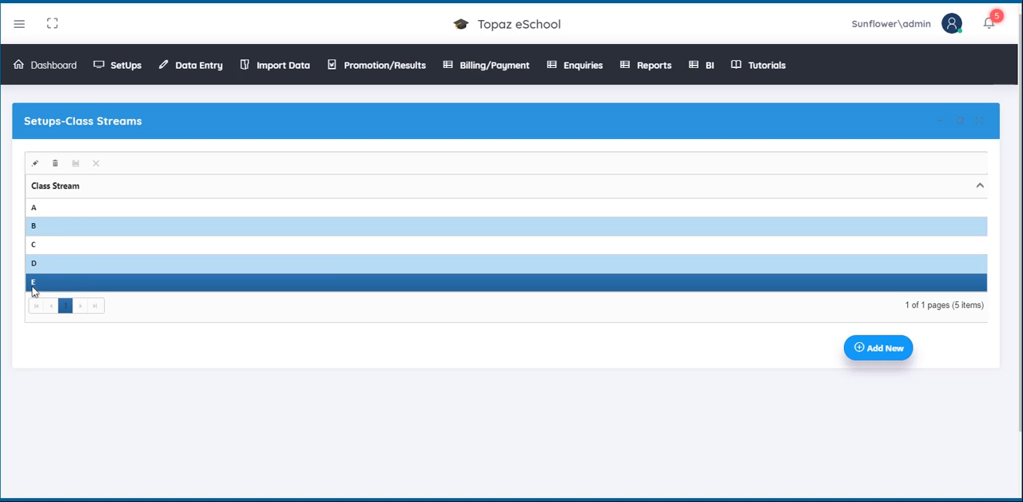
click(35, 164)
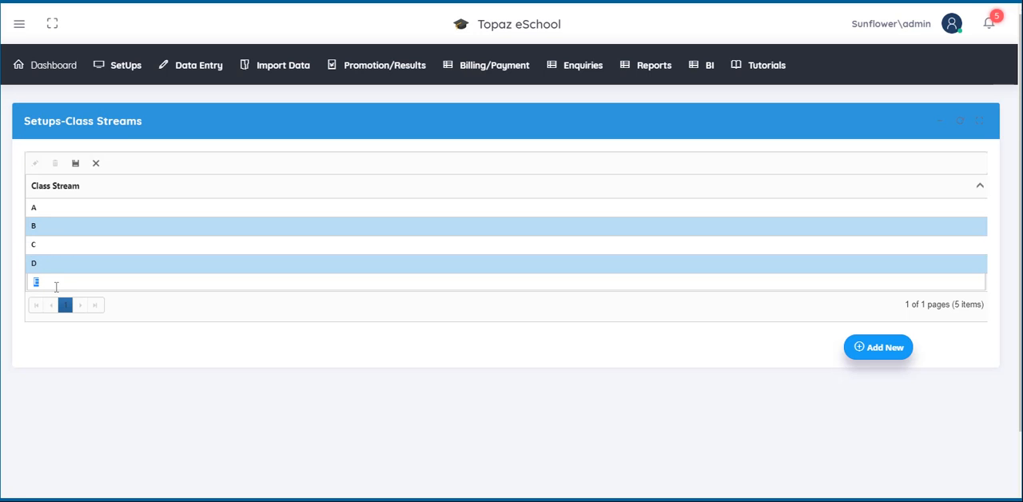
text(I)
click(76, 166)
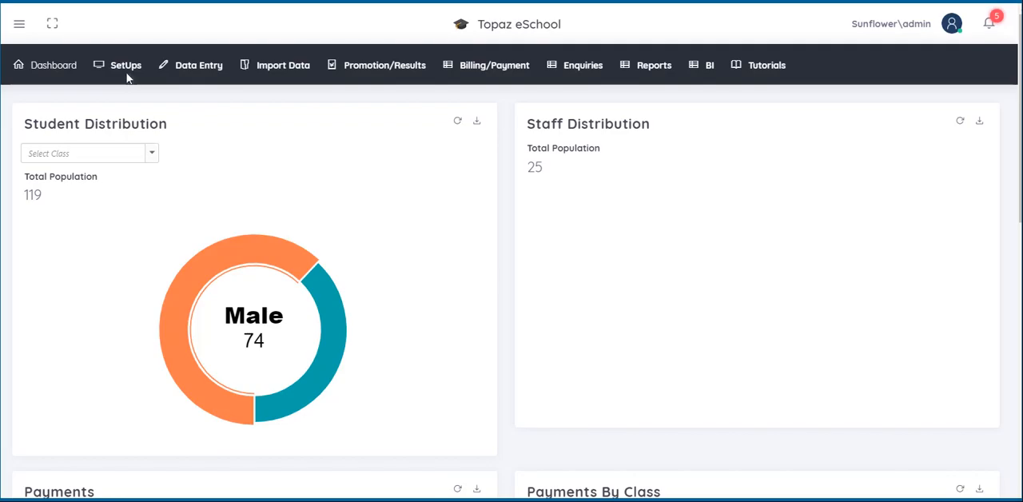
Step: Open the Class Assignments setup and select academic year 2018/2019, Class 1-A, Integrated Science and 2nd Term
click(136, 66)
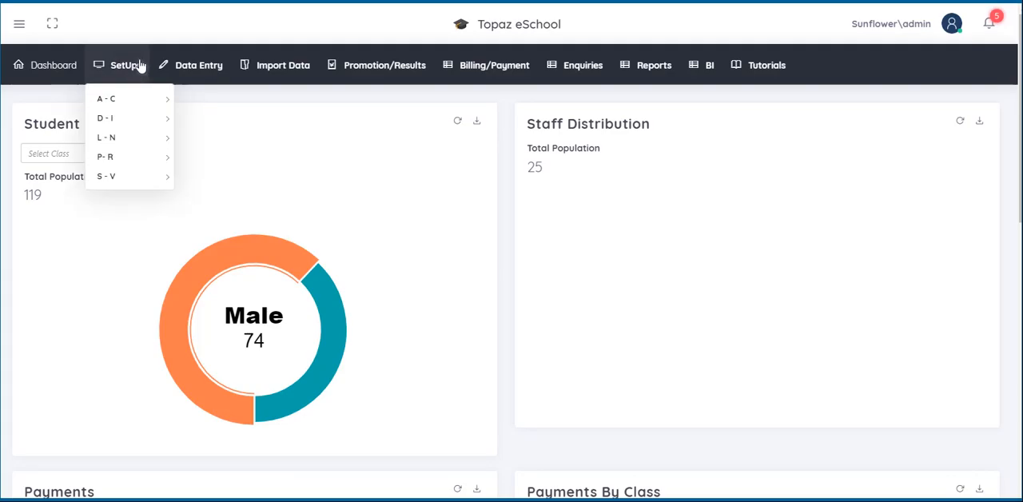
mouse_move(136, 98)
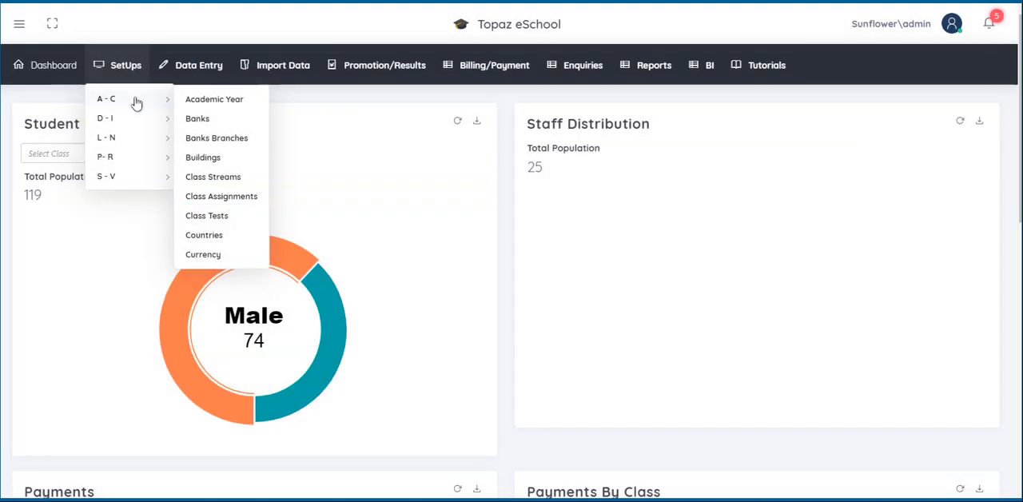
mouse_move(137, 120)
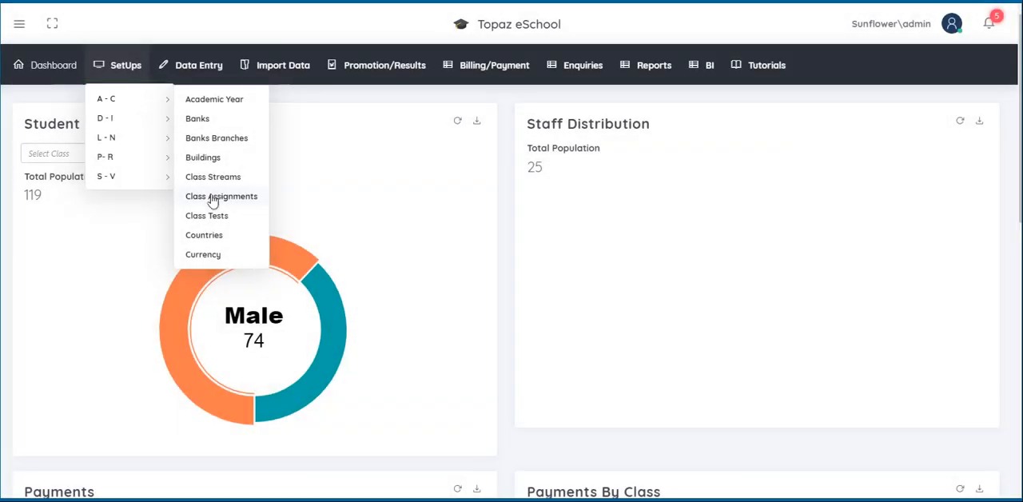
click(213, 198)
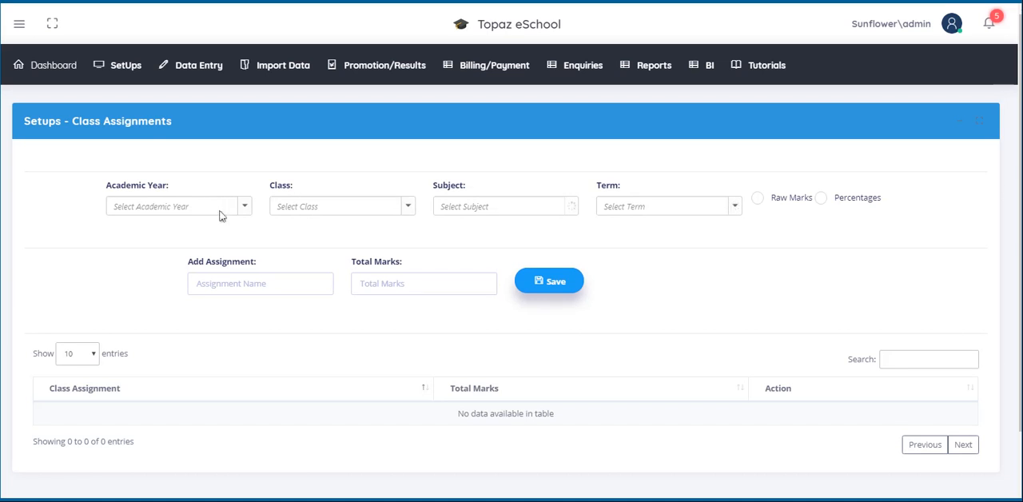
click(245, 211)
click(228, 227)
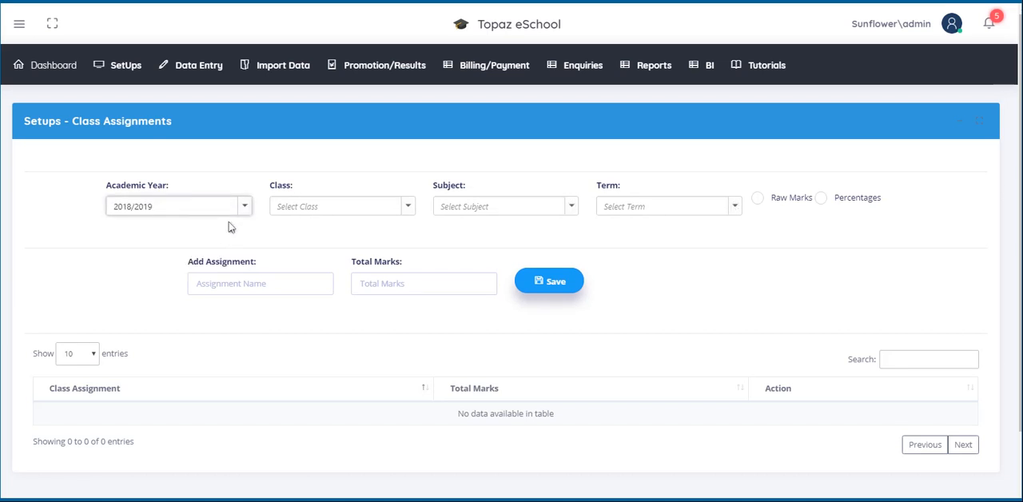
click(411, 209)
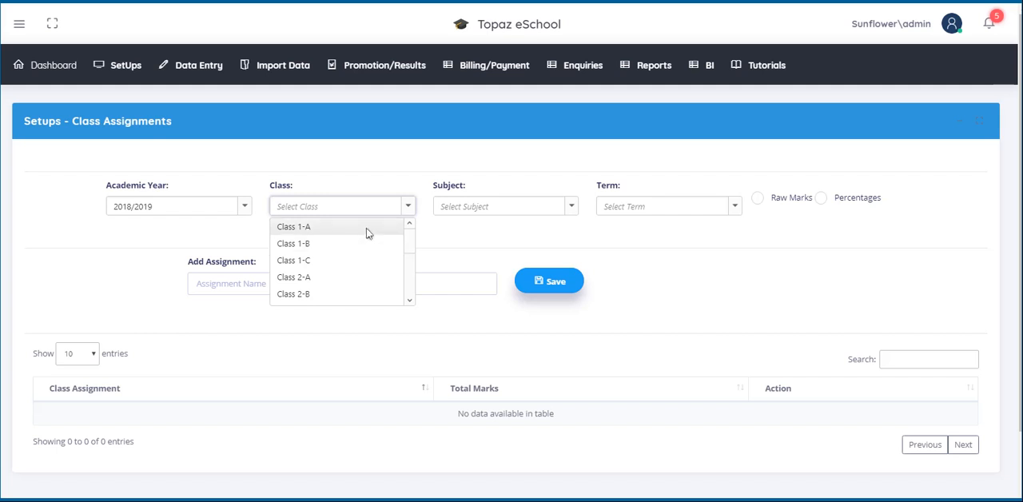
click(368, 229)
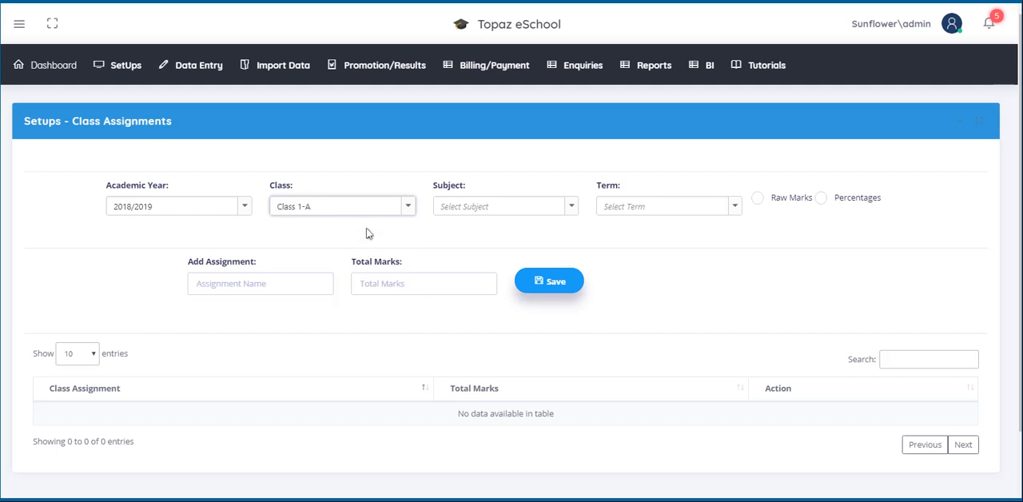
click(571, 207)
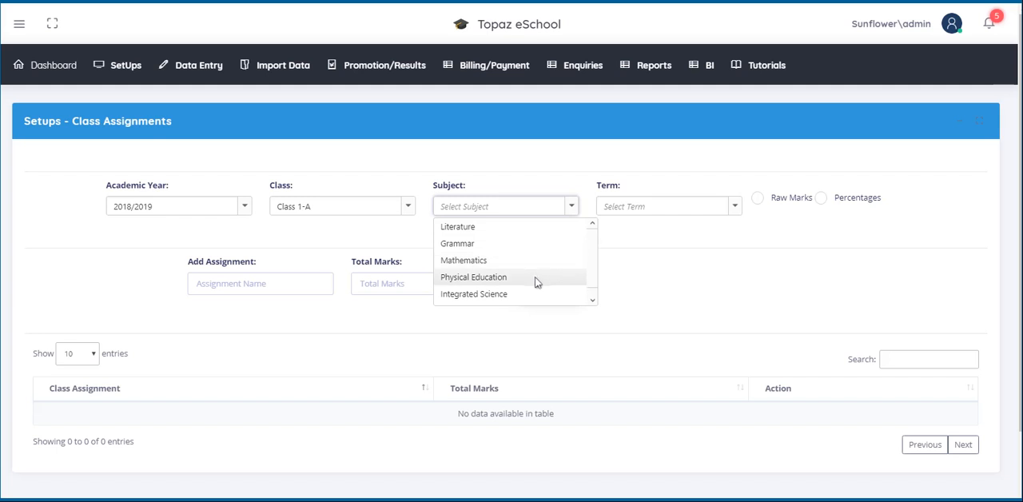
click(526, 297)
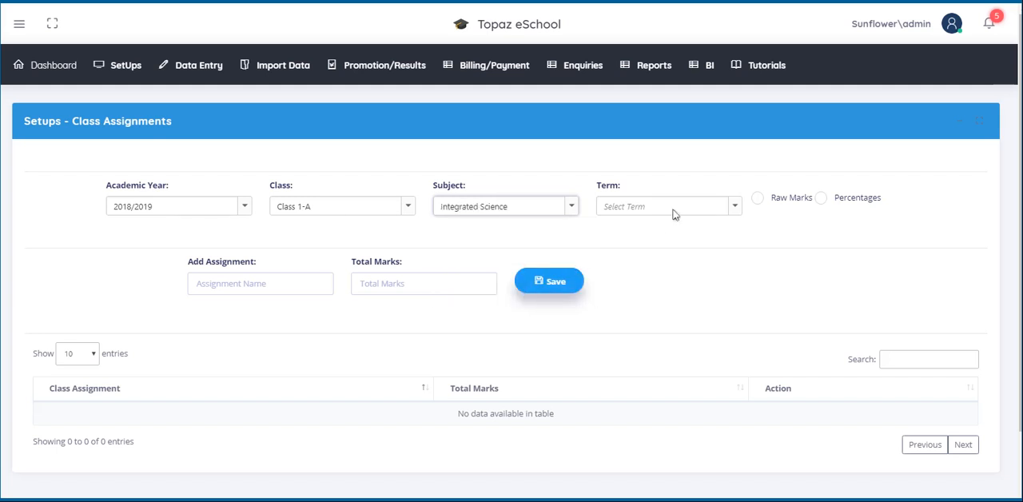
click(733, 208)
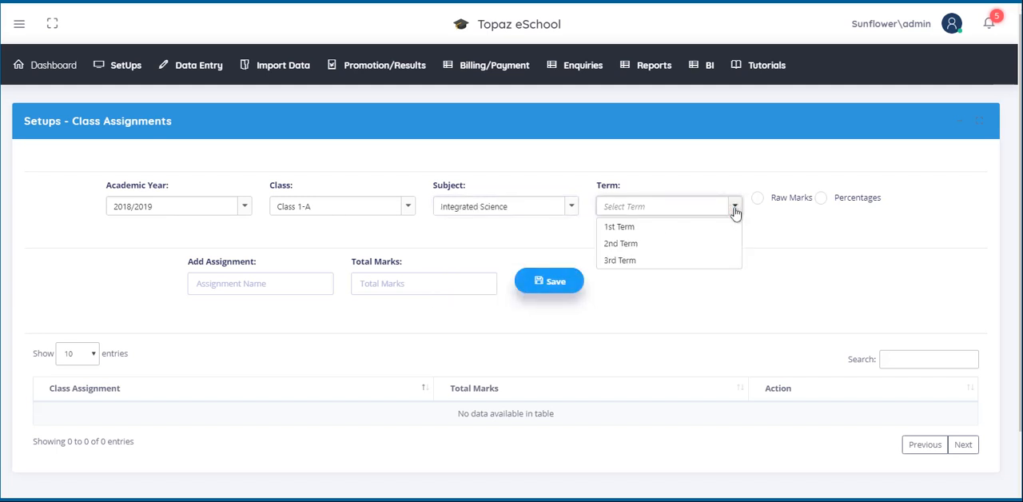
click(660, 244)
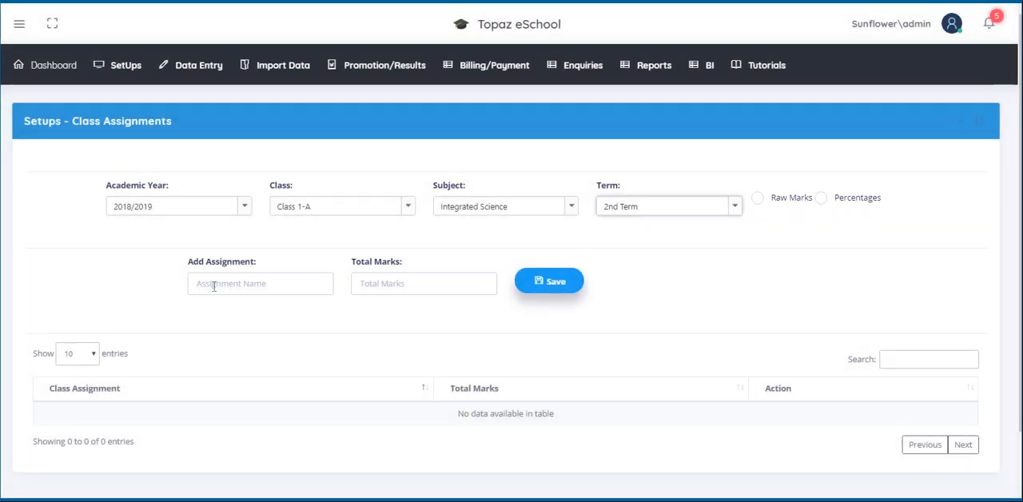
Step: Add an assignment named The human eye with total marks of 10, save it and dismiss the confirmation
click(214, 285)
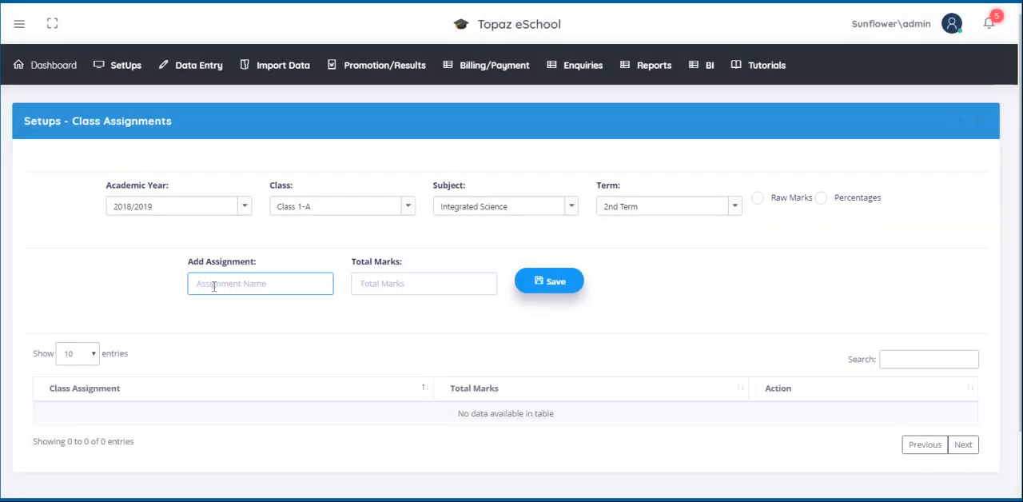
text(The human eye)
key(Tab)
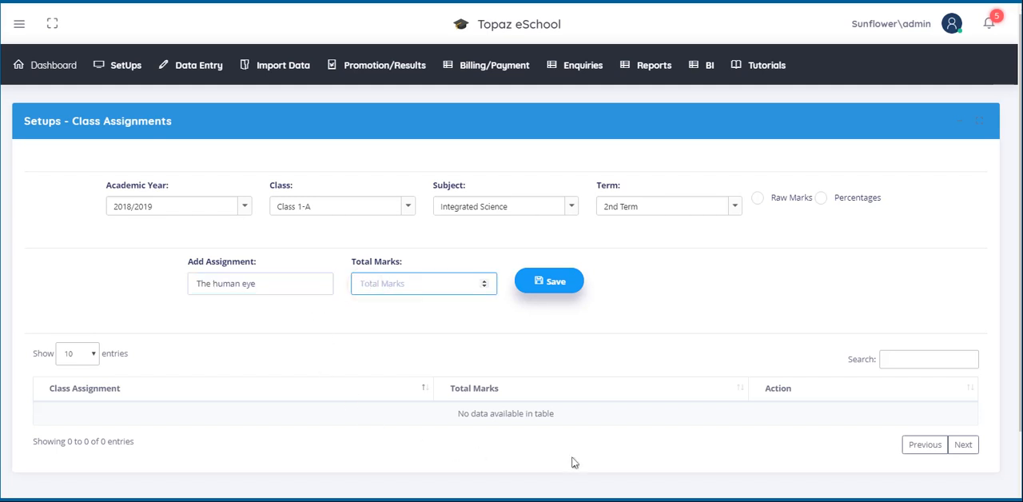
text(10)
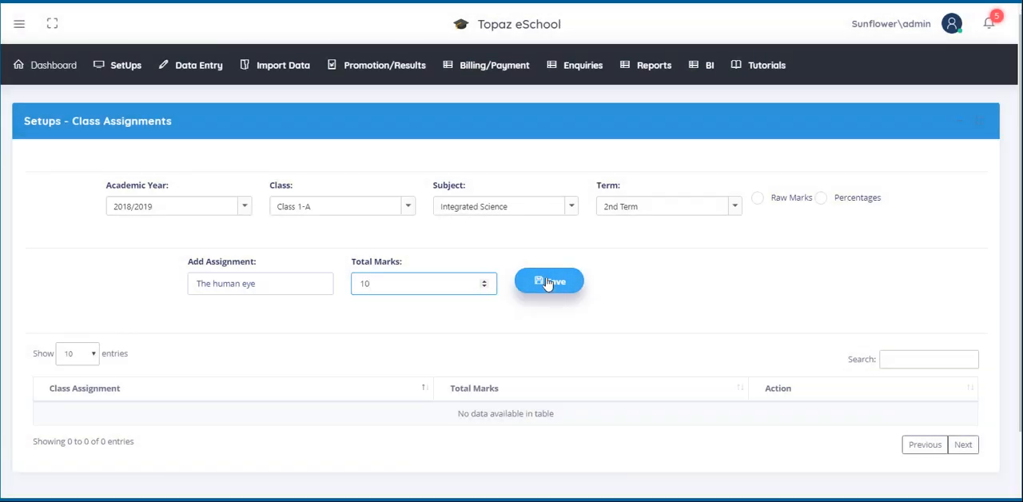
click(548, 283)
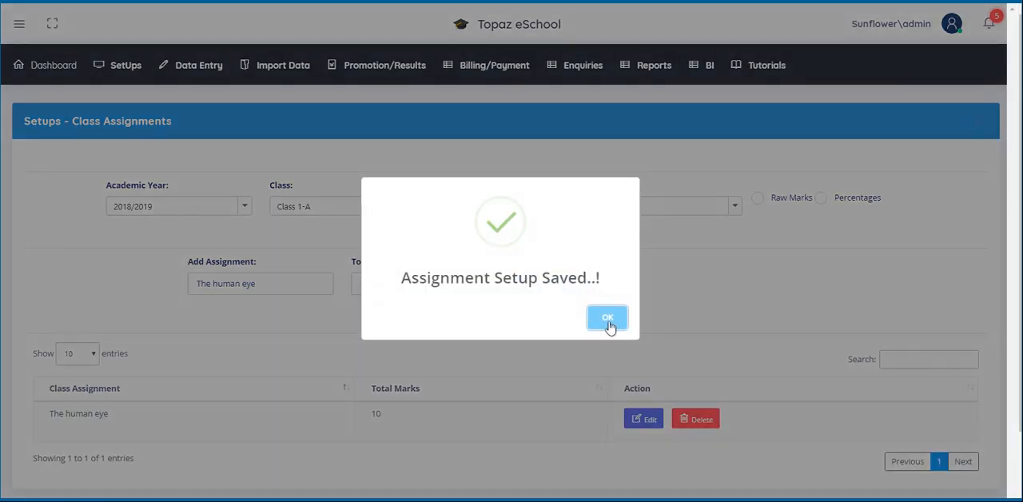
click(607, 318)
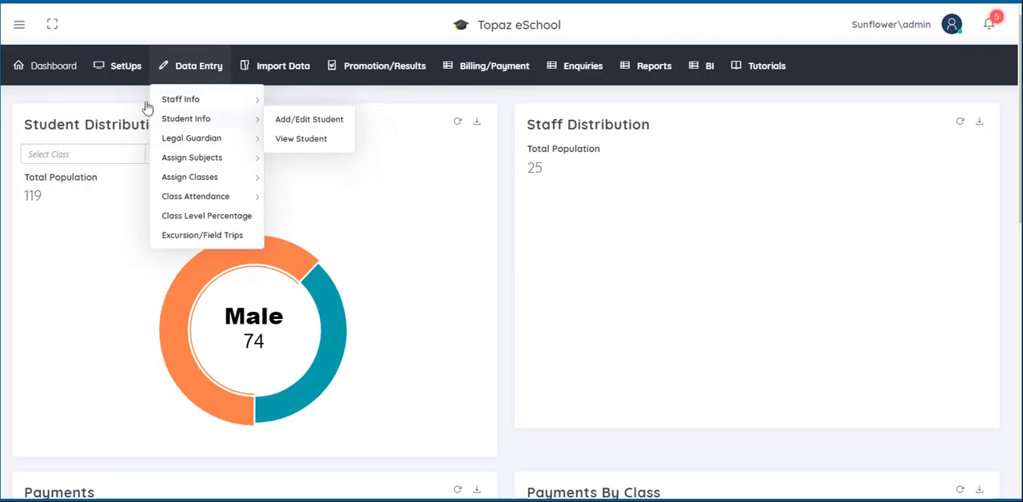
Step: Open the Class Tests setup and select academic year 2018/2019, Class 1-A, Integrated Science and 1st Term
mouse_move(121, 80)
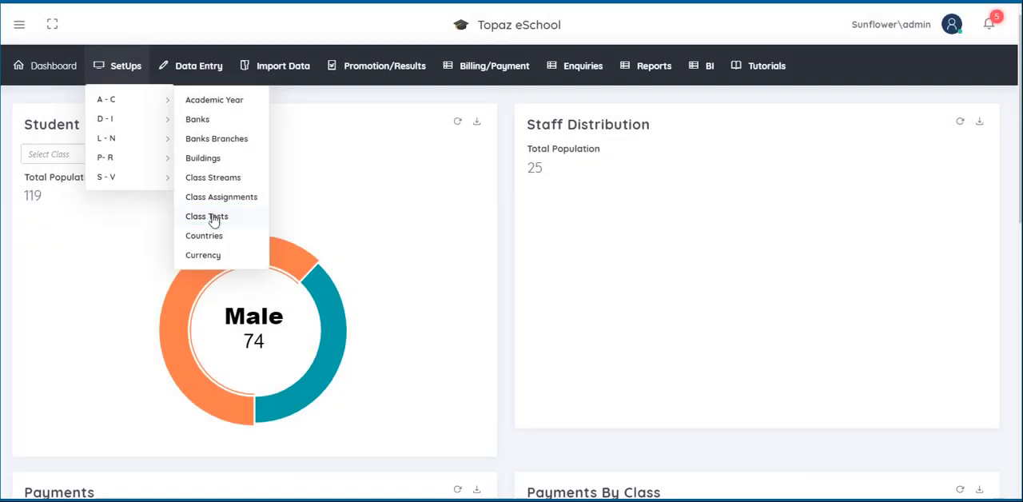
click(213, 217)
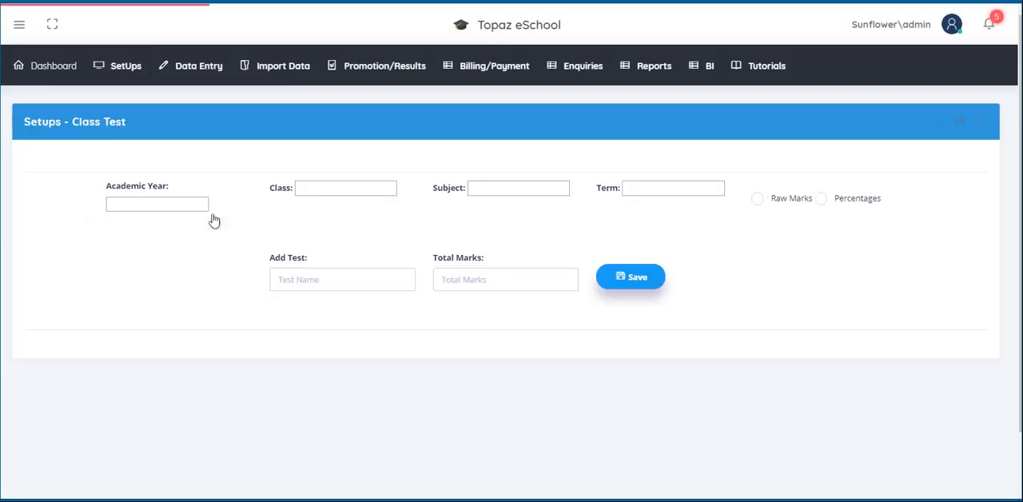
click(245, 209)
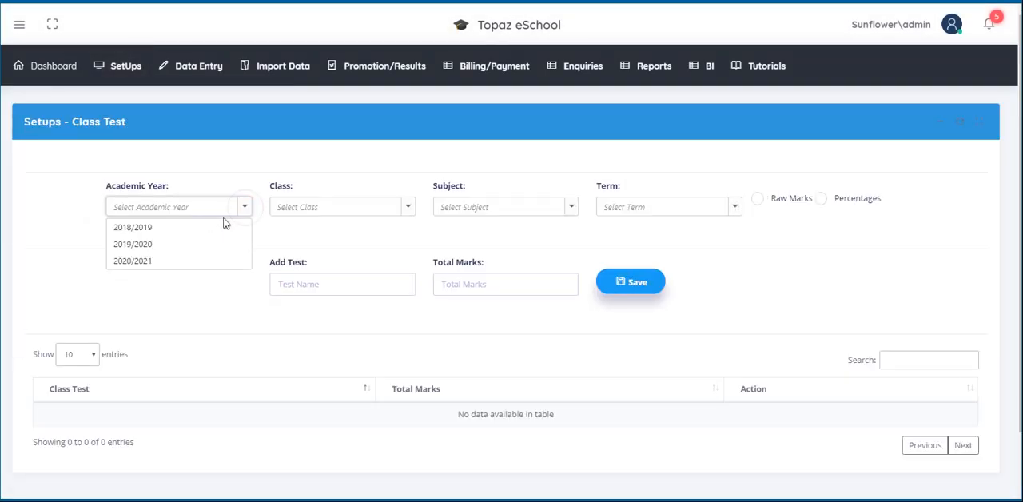
click(195, 227)
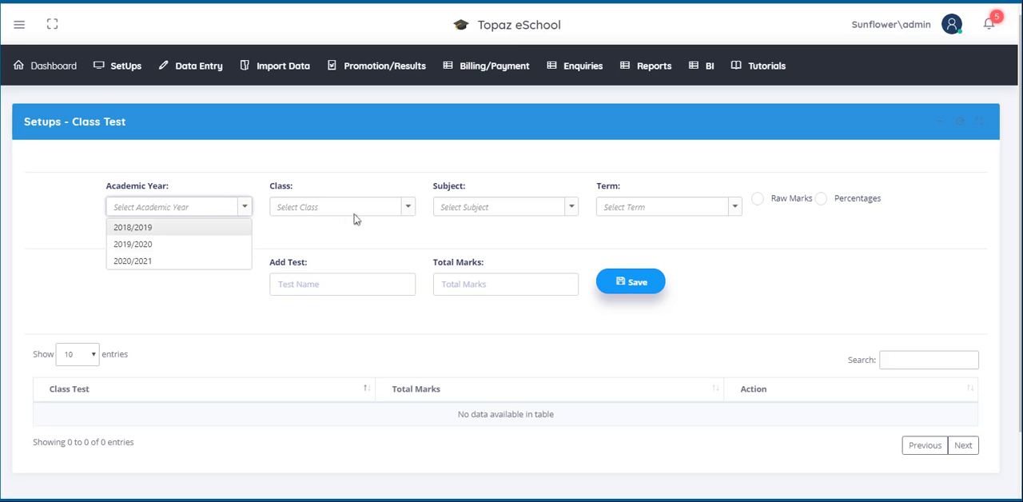
click(408, 209)
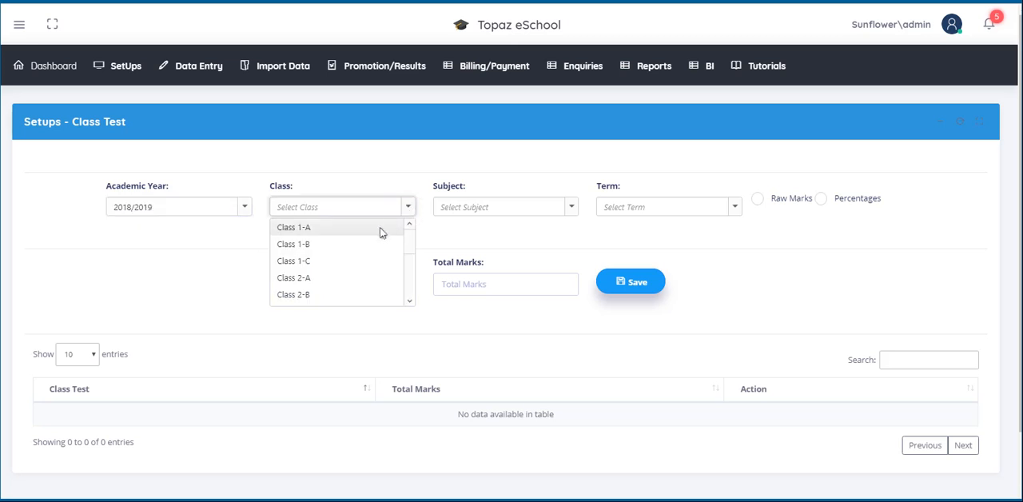
click(380, 232)
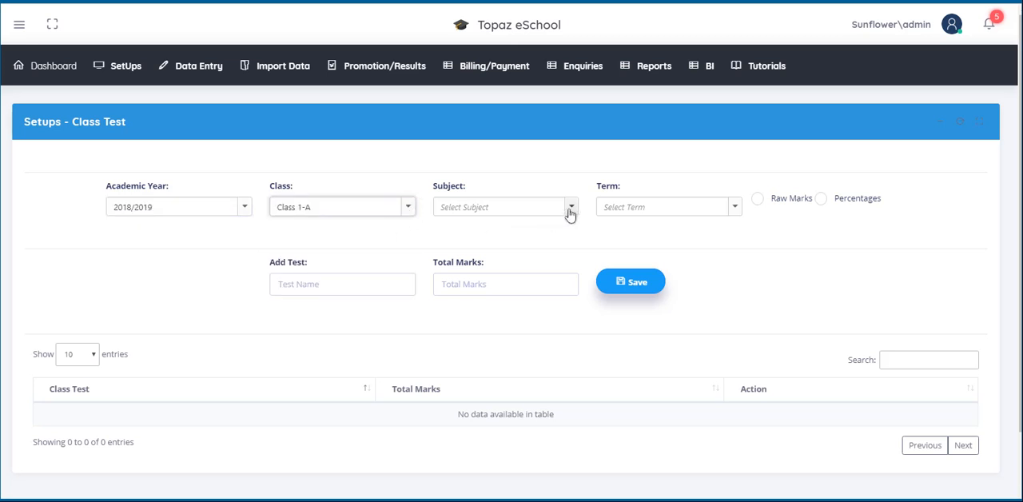
click(571, 208)
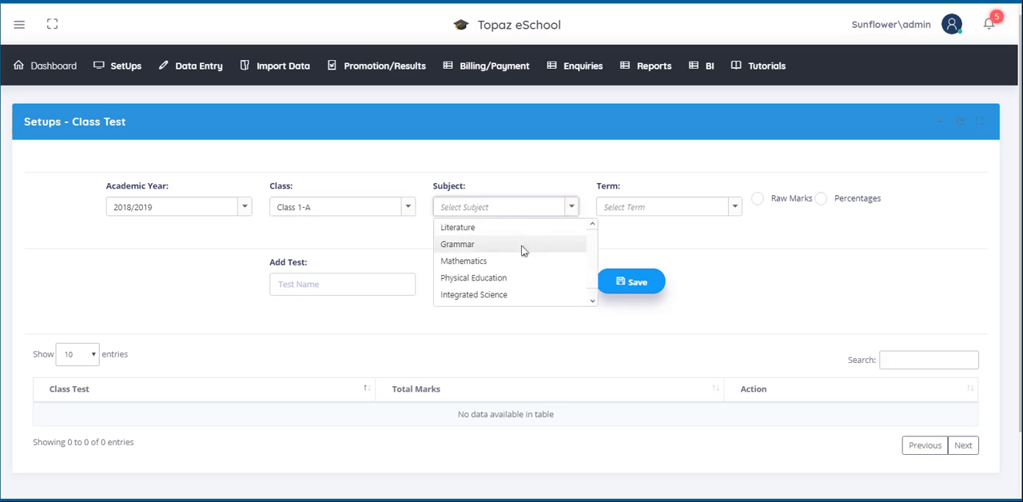
click(540, 296)
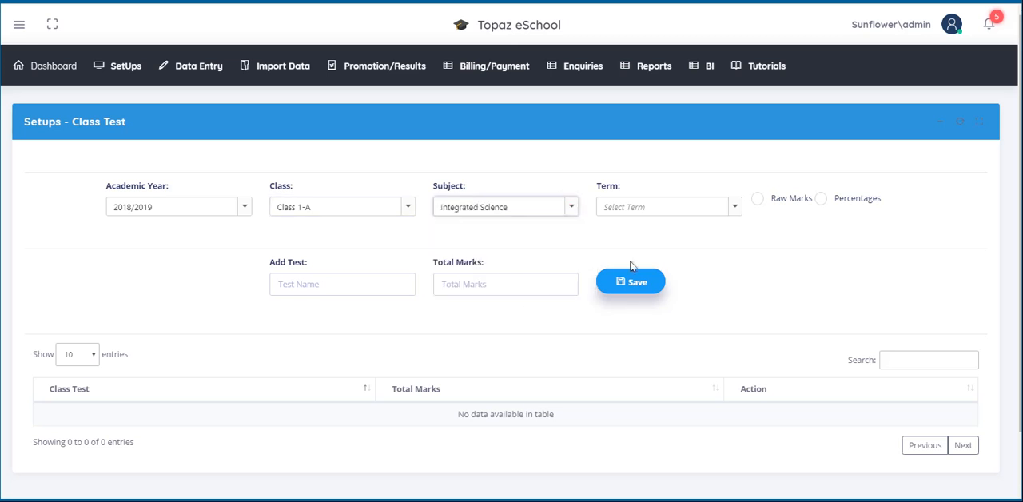
click(734, 207)
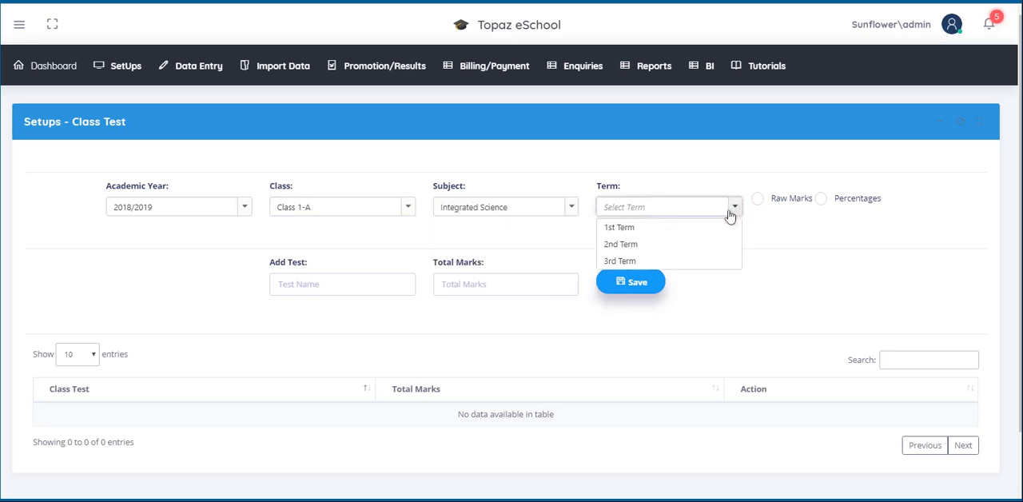
click(690, 230)
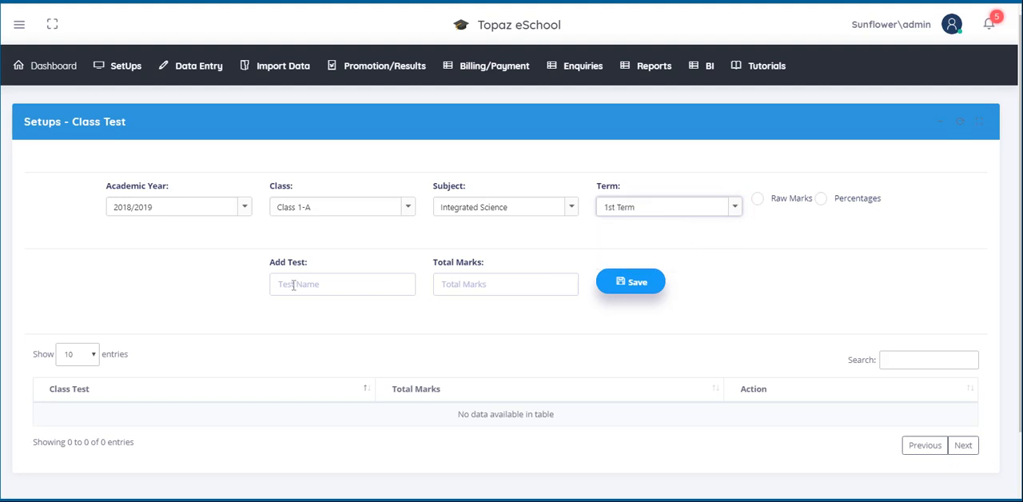
Step: Add a test named The Human Body with total marks of 30, save it and dismiss the confirmation
click(293, 285)
text(The H)
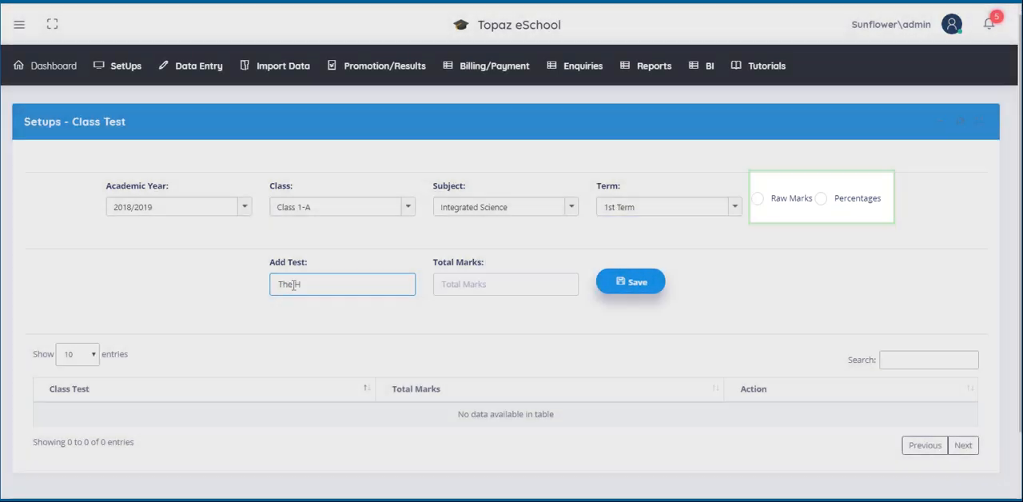
text(uman)
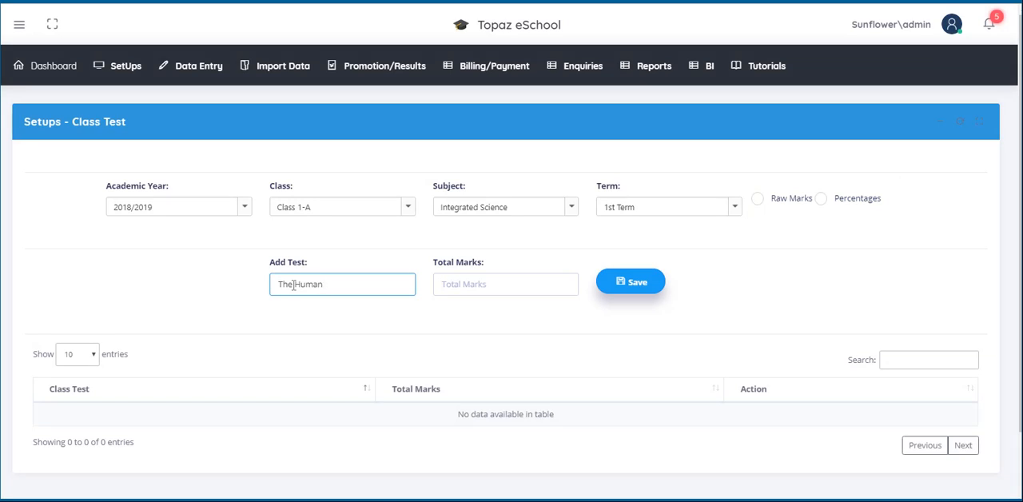
text( Body)
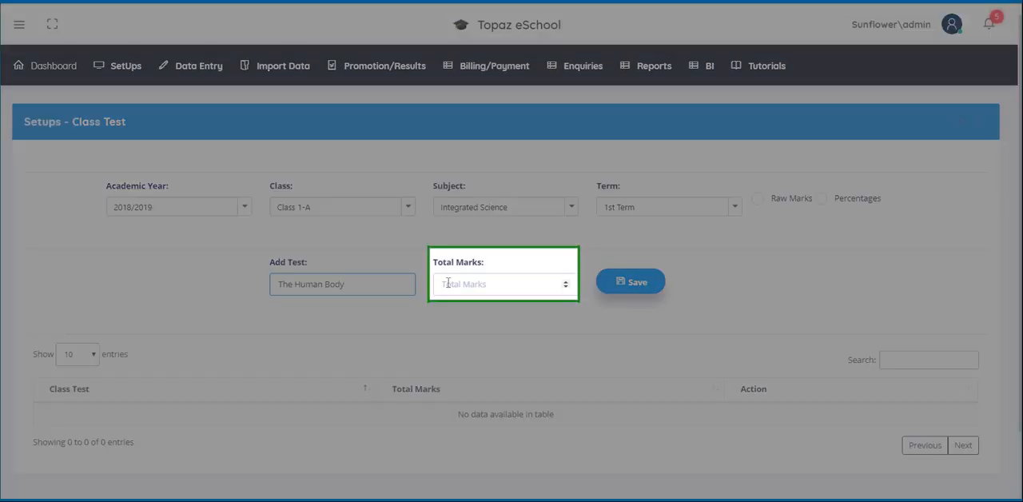
click(448, 283)
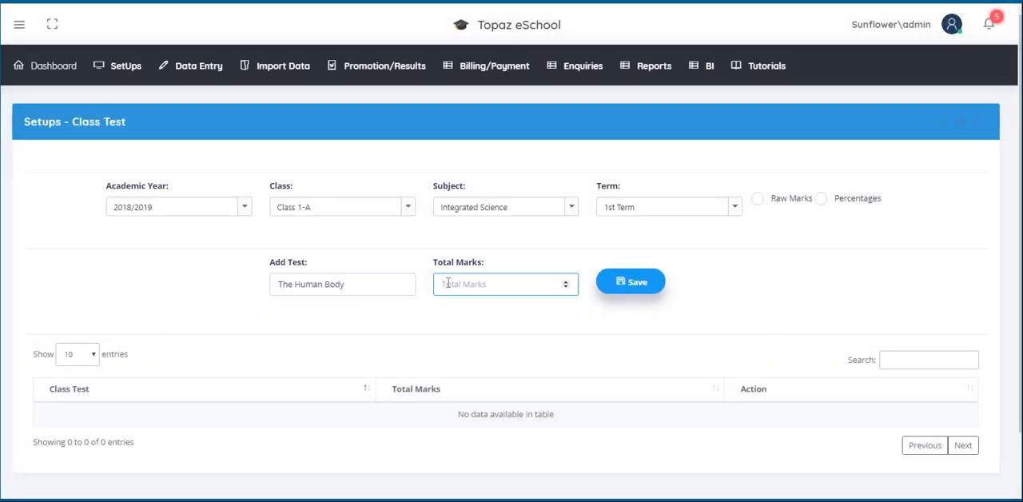
text(30)
click(621, 289)
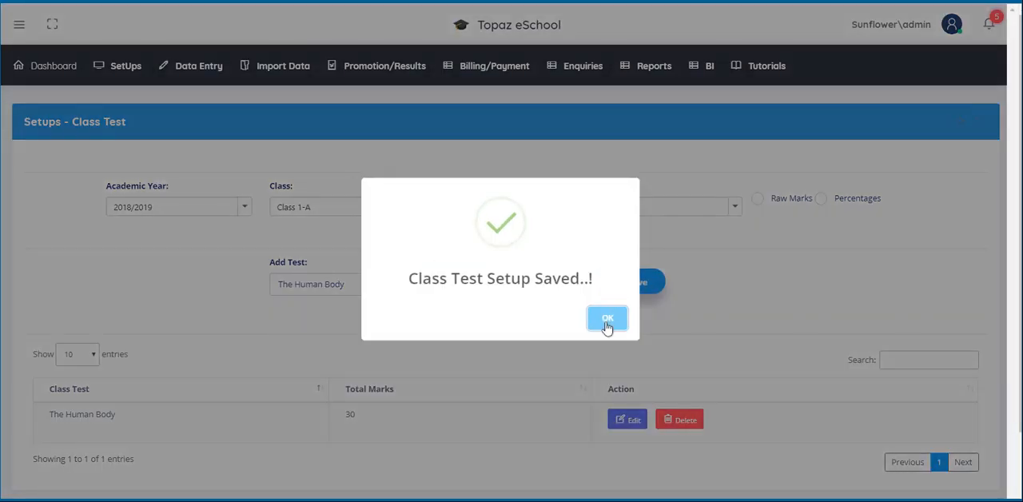
click(606, 320)
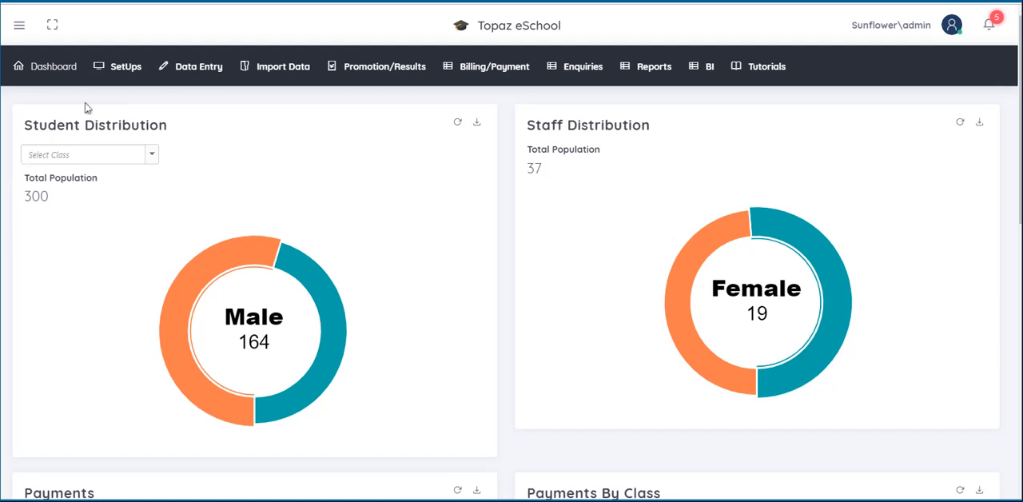
Step: Open the Cities setup and select country Ghana, Greater Accra Region and the West Kwabenya district
mouse_move(108, 72)
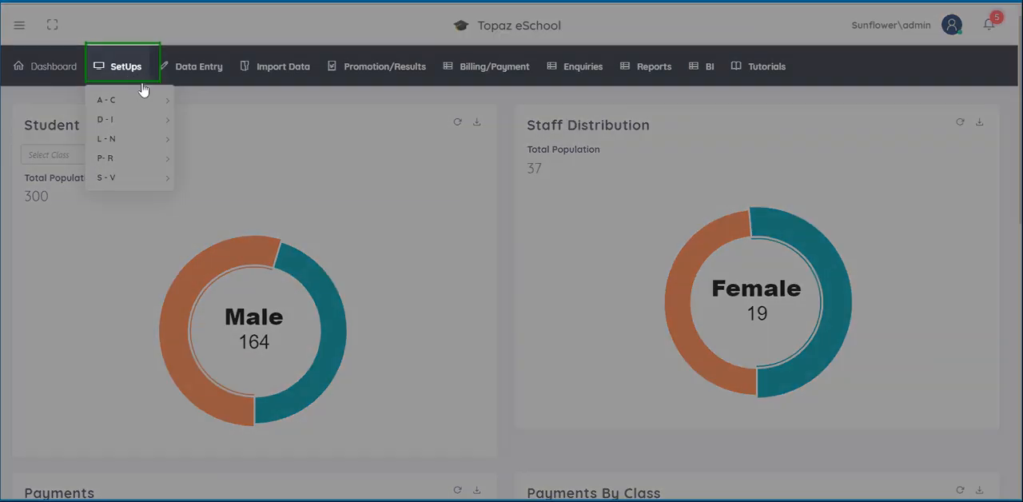
mouse_move(146, 105)
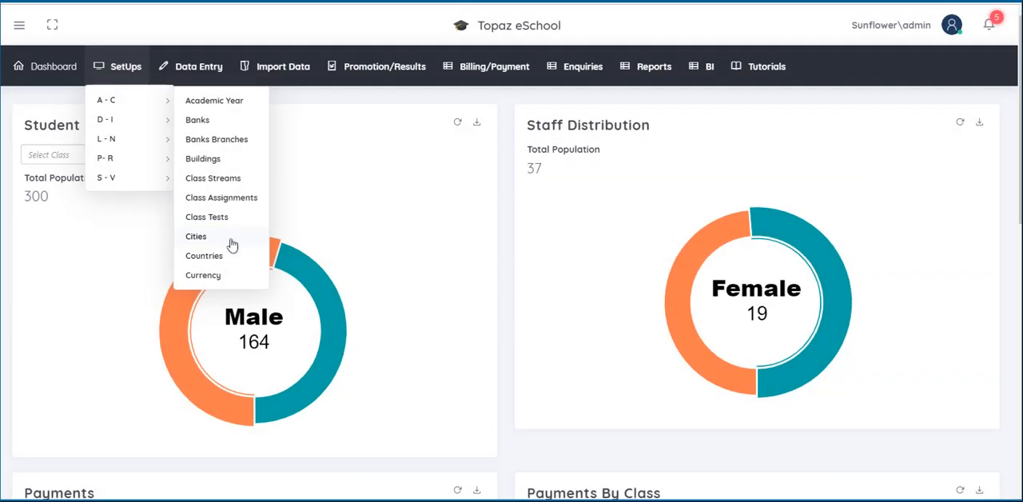
click(222, 243)
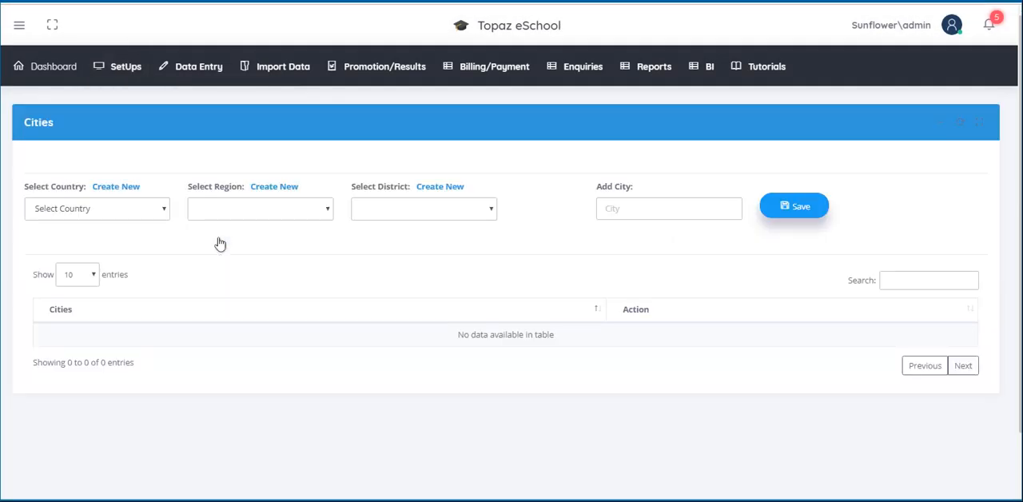
click(165, 210)
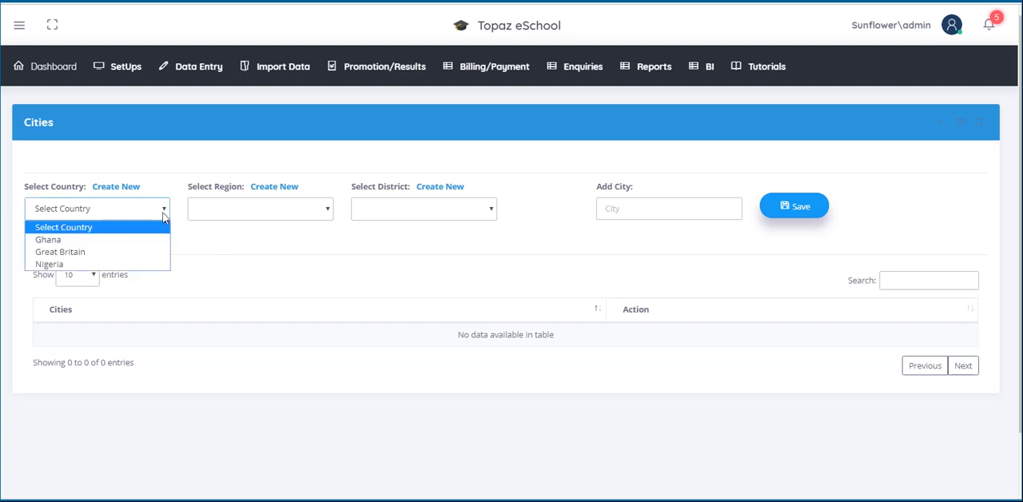
click(96, 242)
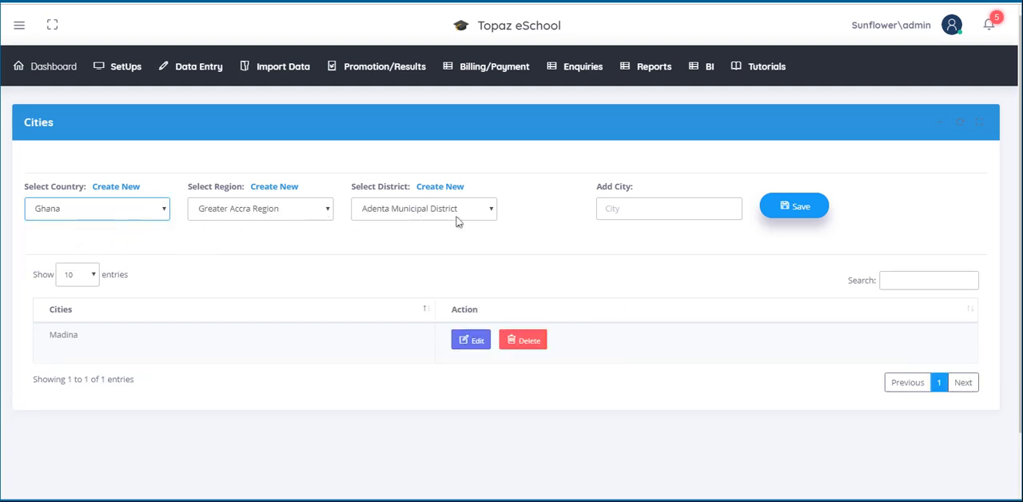
click(327, 213)
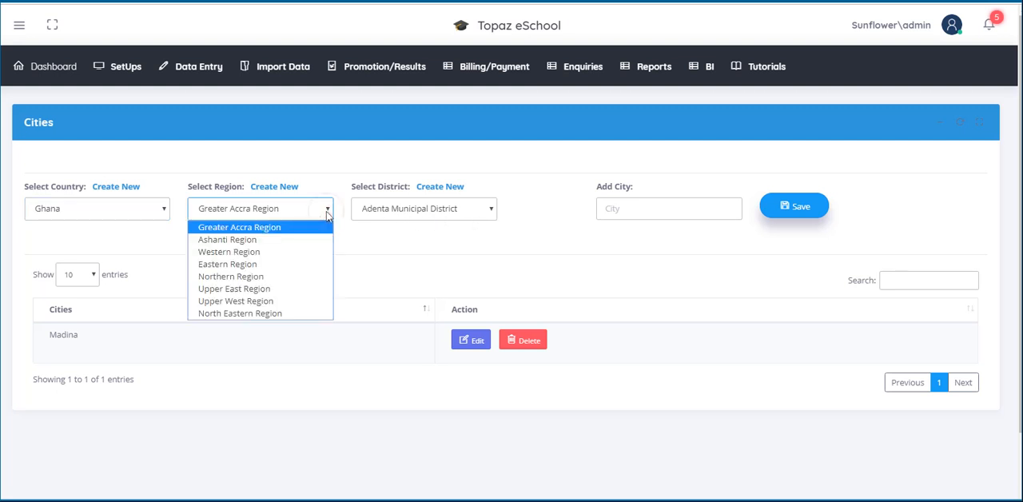
click(279, 228)
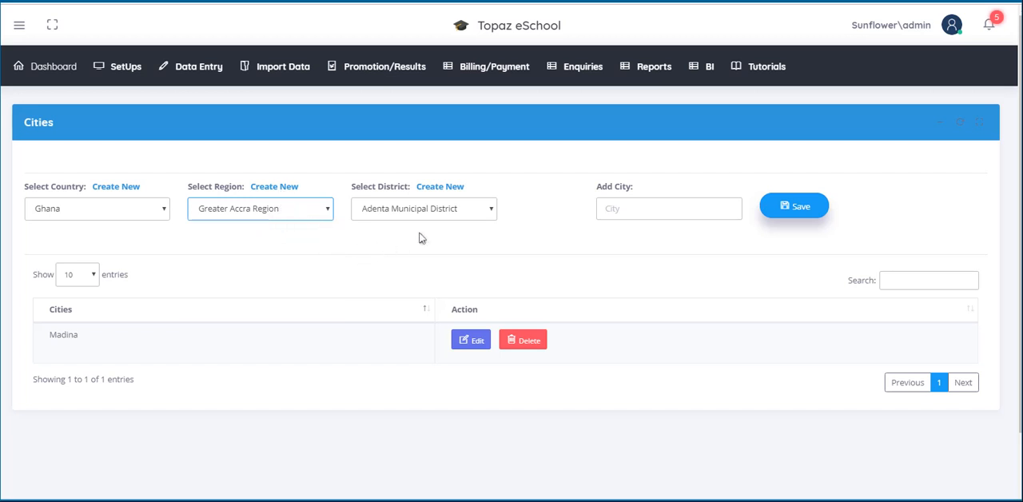
click(492, 212)
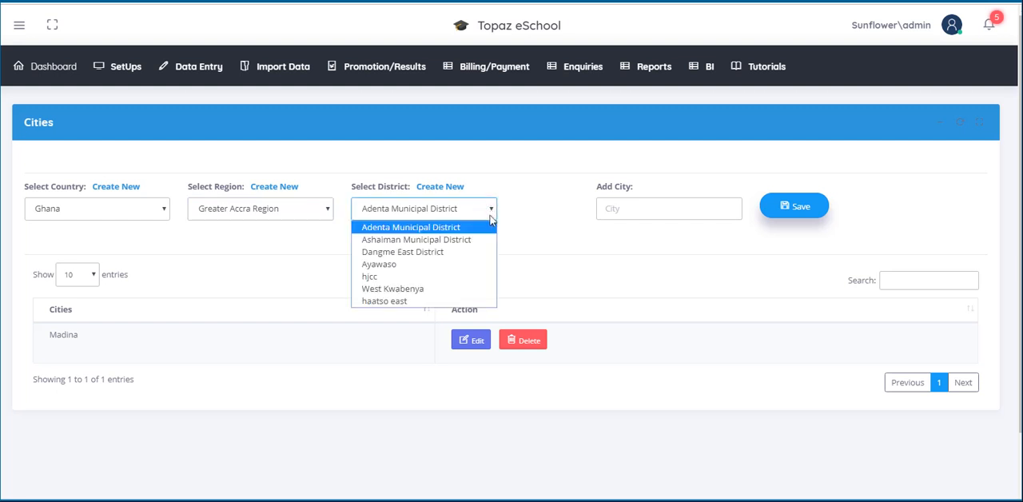
click(441, 291)
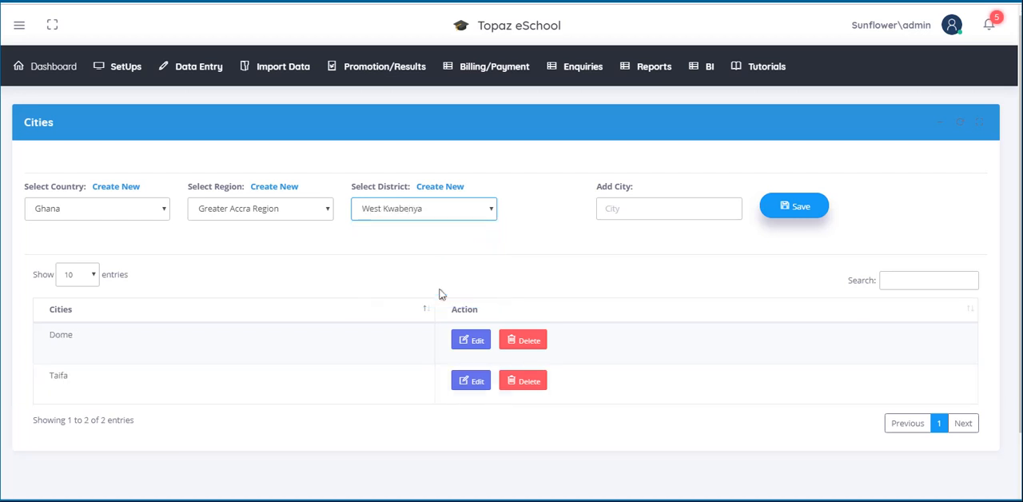
Step: Add a city named kwabenya to the selected district, save it and dismiss the confirmation
click(620, 211)
text(kwabenya)
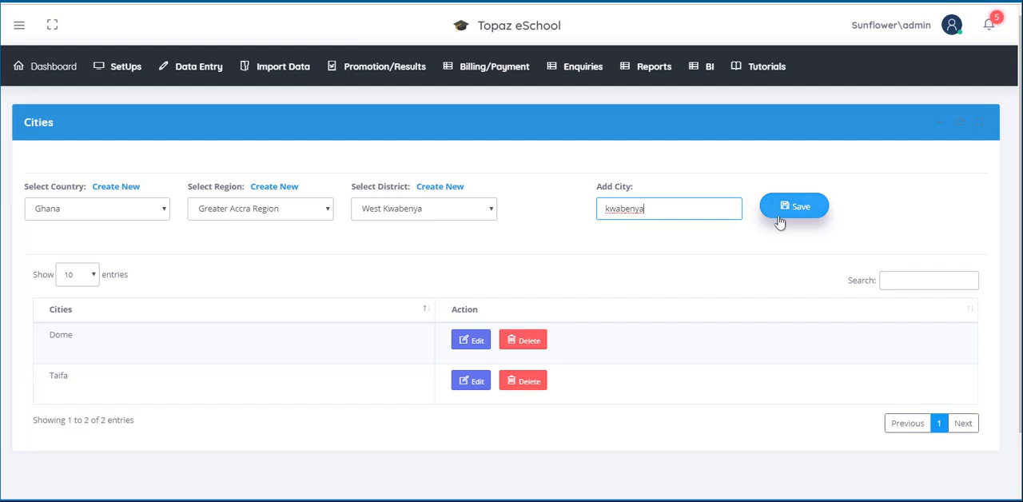
click(780, 222)
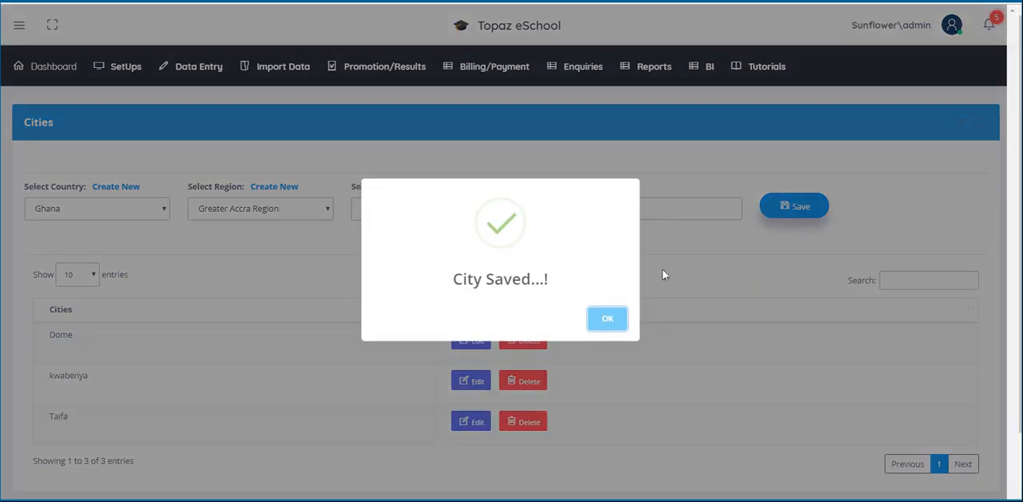
click(601, 319)
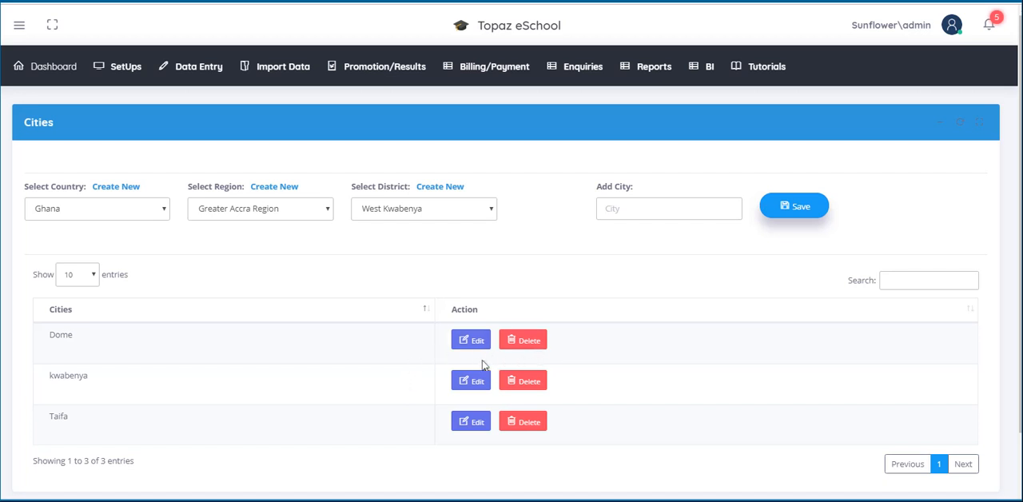
Step: Delete the city Dome and confirm the deletion
click(525, 344)
click(600, 336)
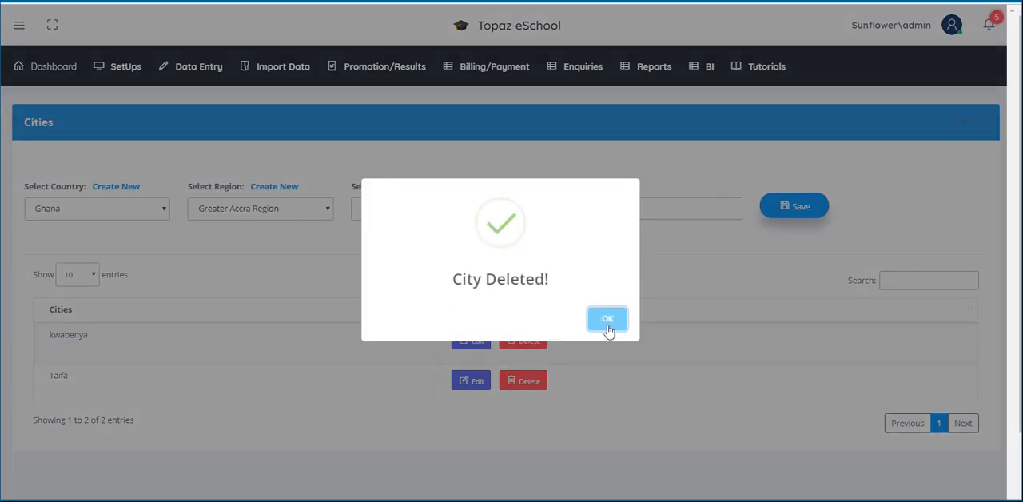
click(607, 328)
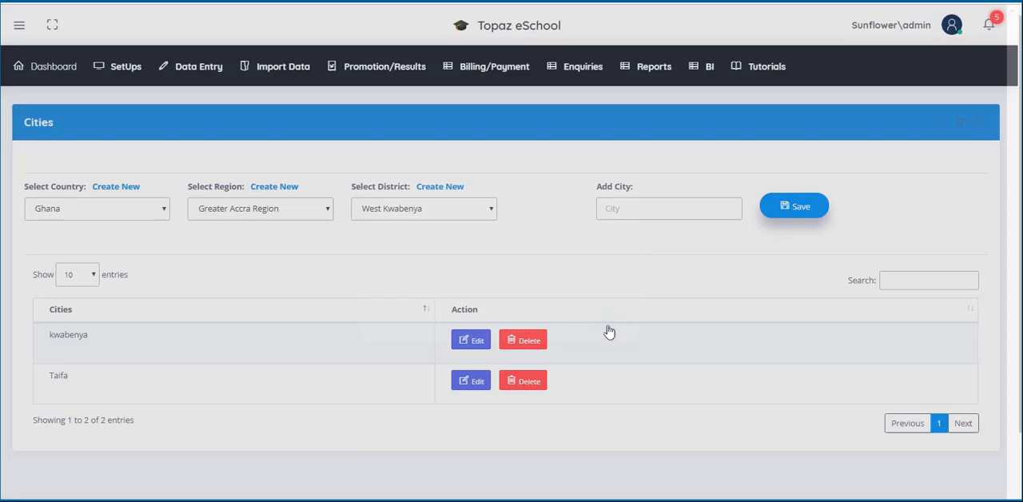
Step: Edit the city kwabenya by adding East at the start of its name, and save the edit
click(472, 343)
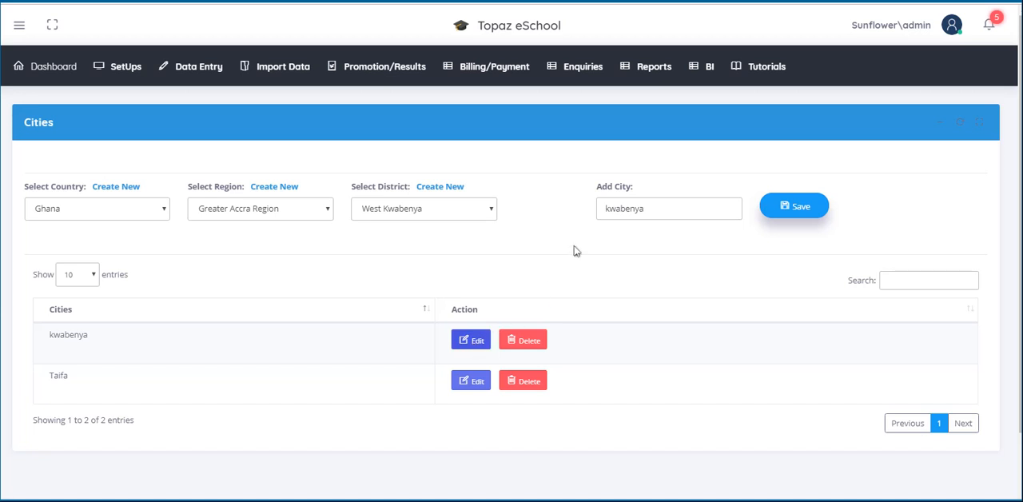
click(606, 208)
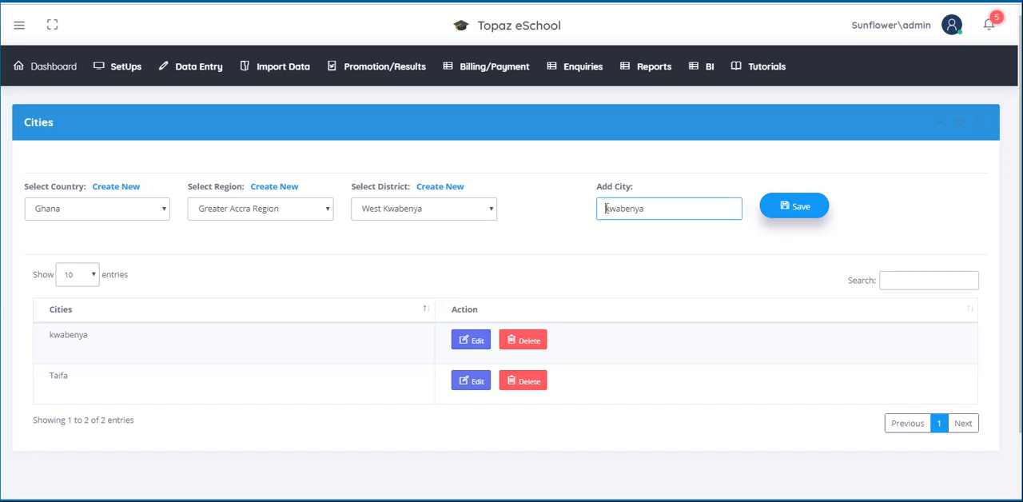
text(East)
click(800, 213)
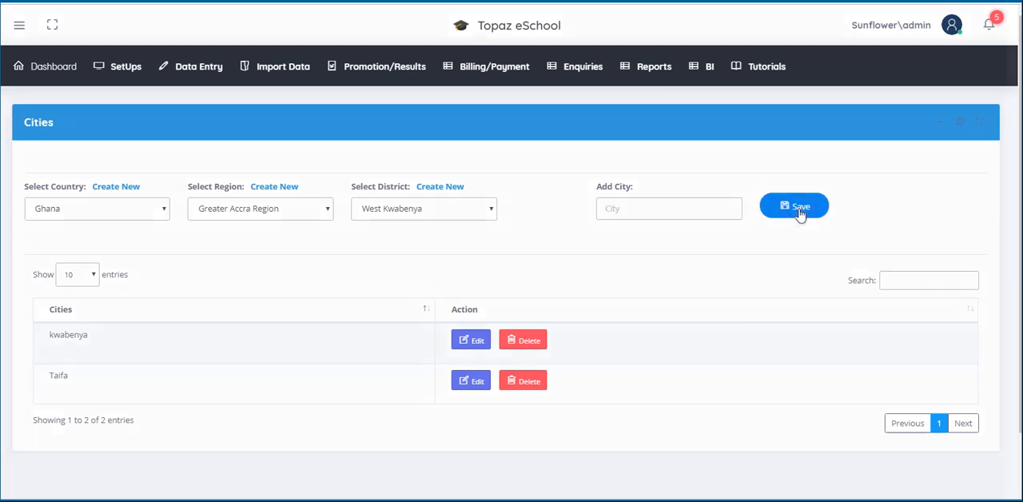
click(607, 320)
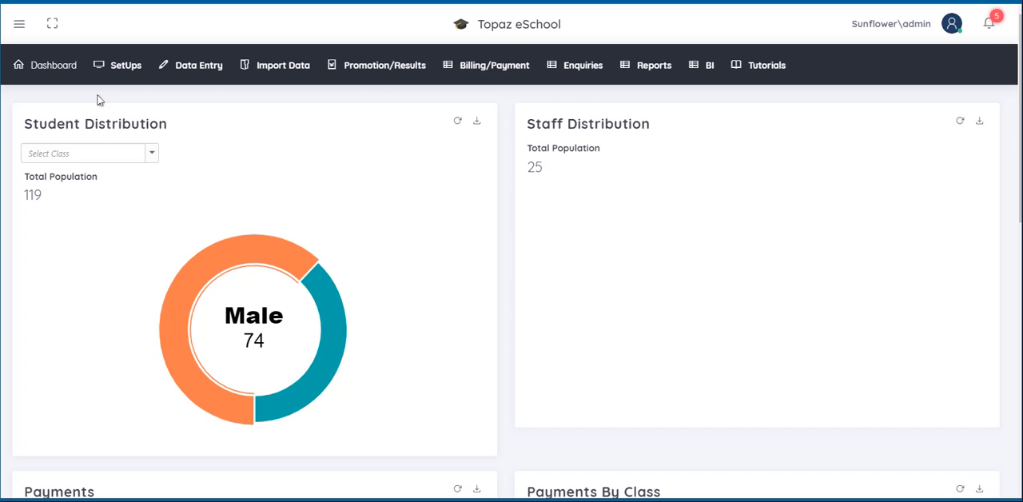
Step: Open the Countries setup and start a new country record with country Nigeria and nationality Nigerian
click(120, 68)
mouse_move(129, 99)
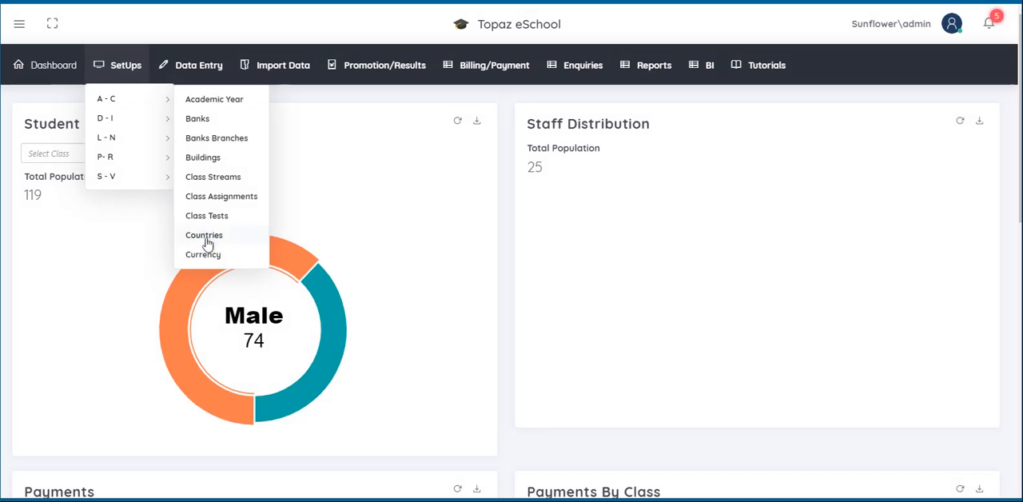
click(205, 236)
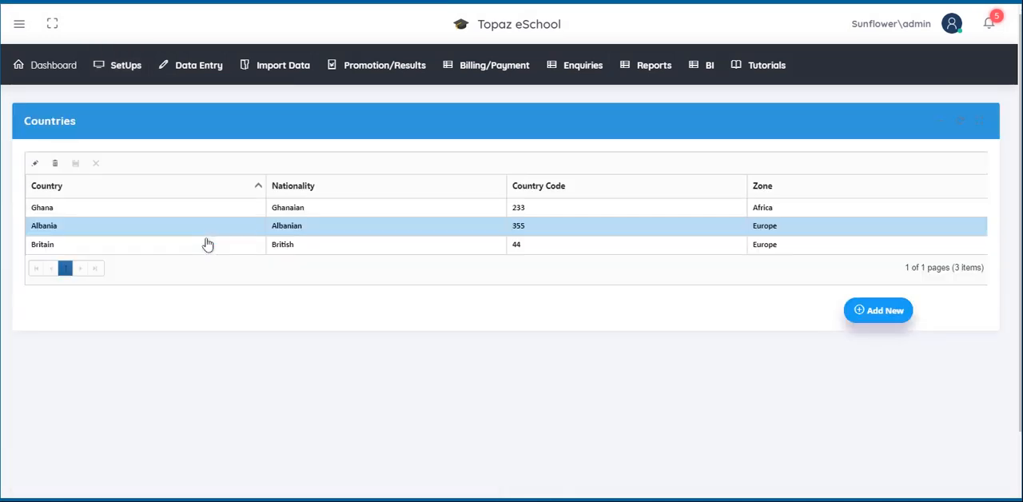
click(875, 317)
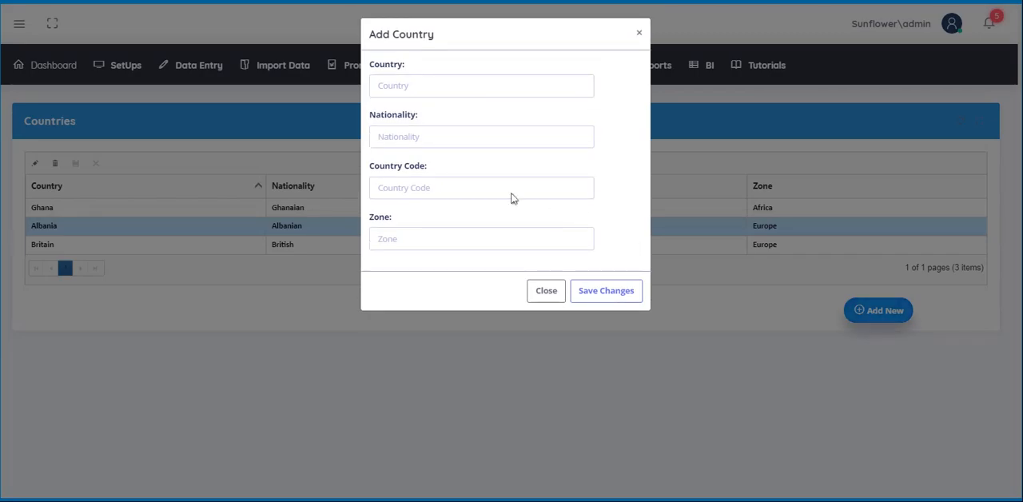
click(382, 88)
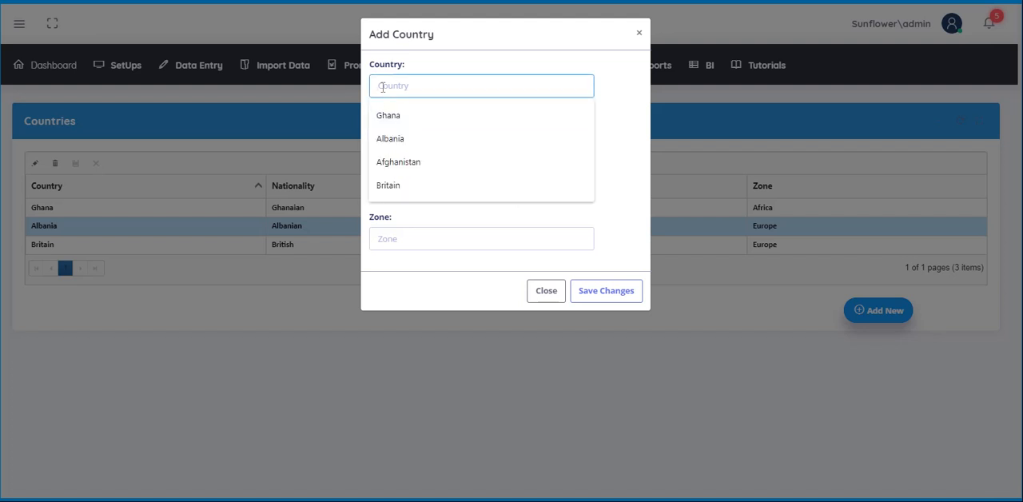
text(Nigeria)
click(386, 135)
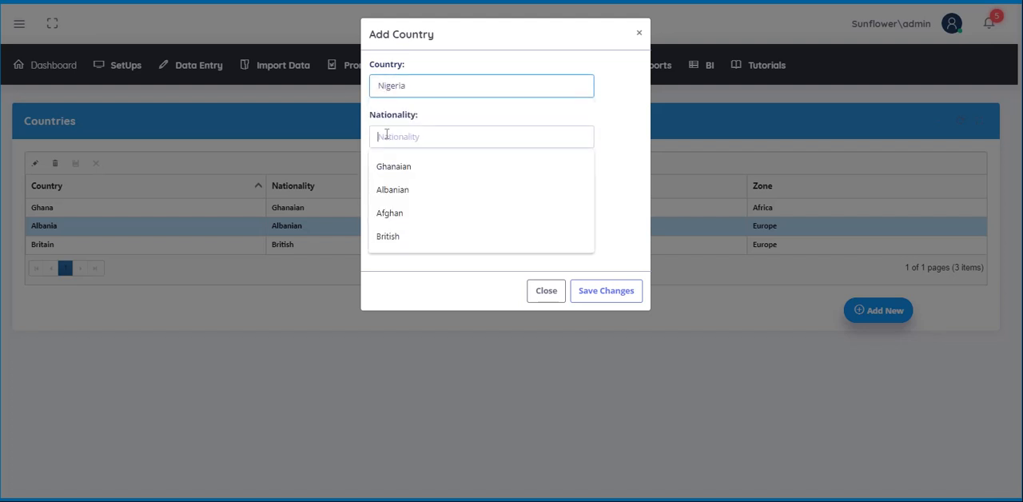
text(Nigerian)
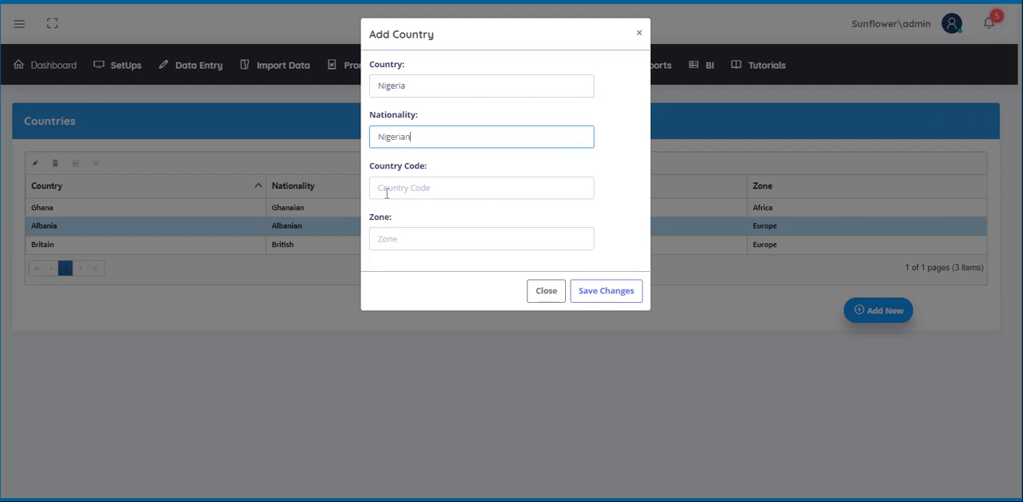
Step: Set the new country's code to 234 and its zone to Africa, save the record and dismiss the confirmation
click(386, 192)
text(234)
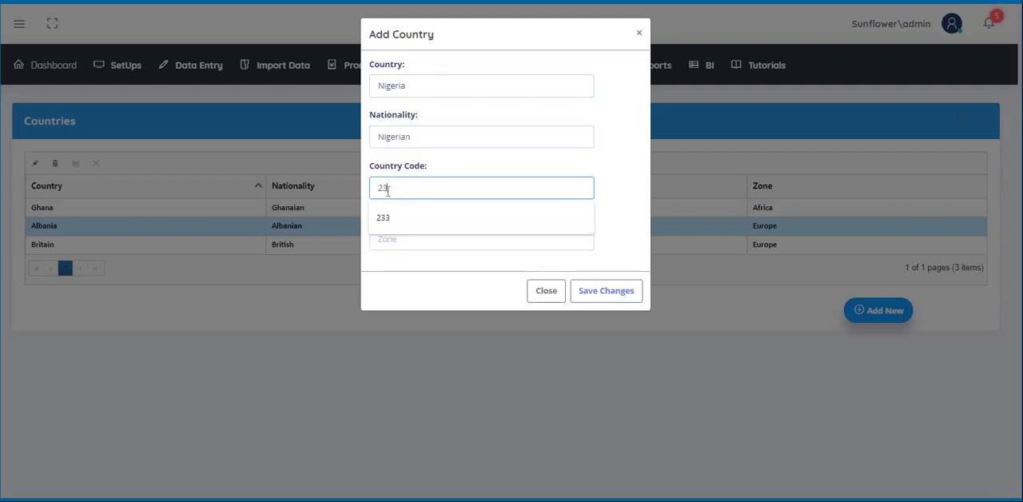
click(392, 238)
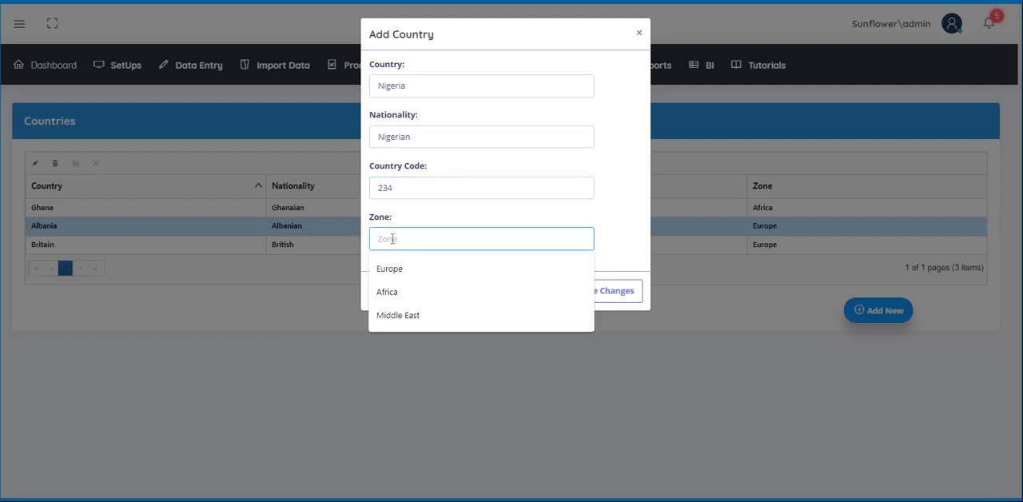
text(Afric)
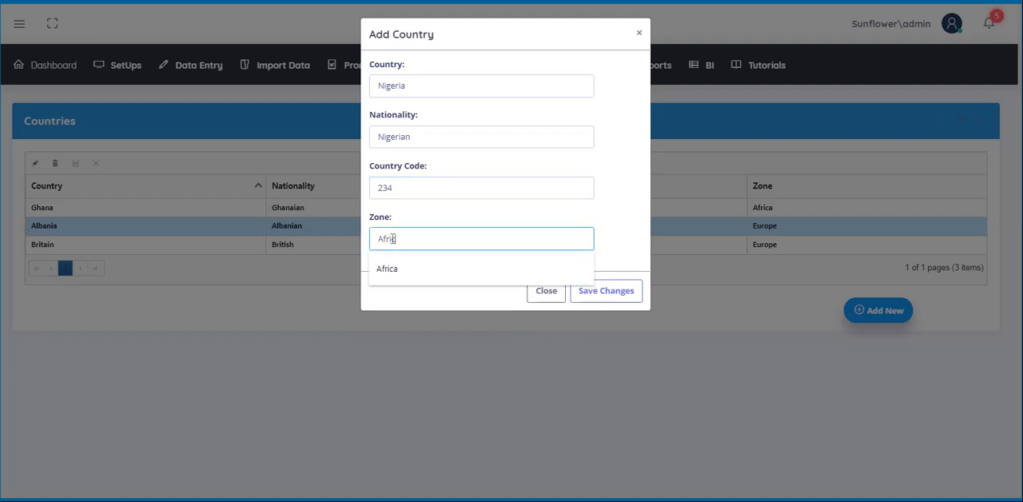
text(a)
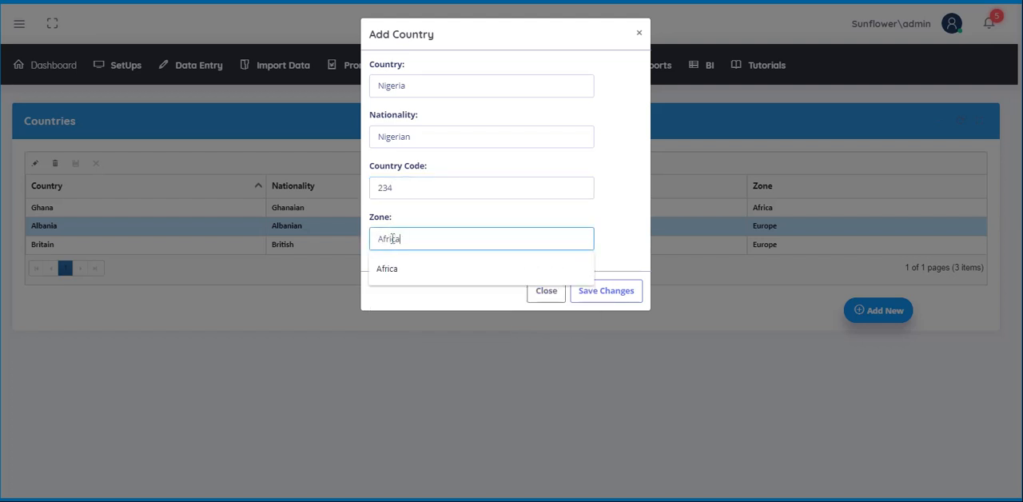
click(602, 298)
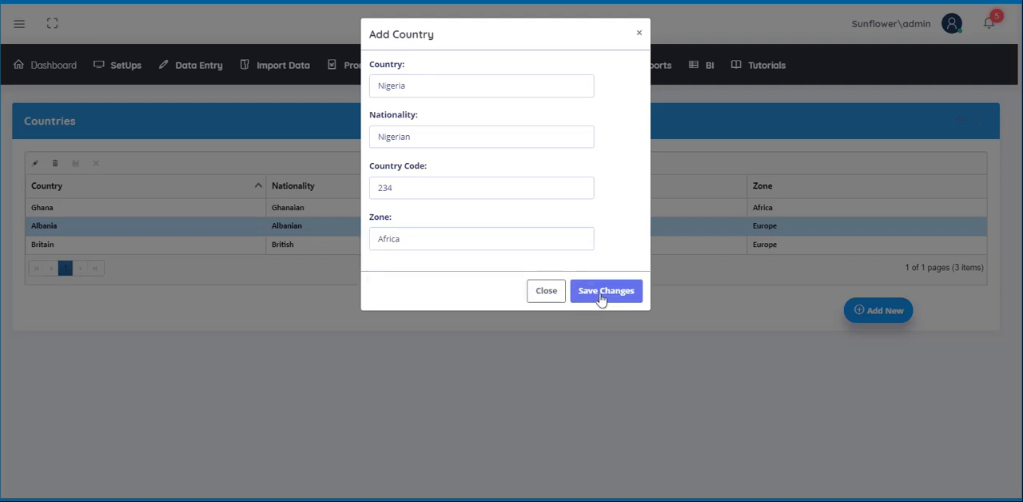
click(601, 297)
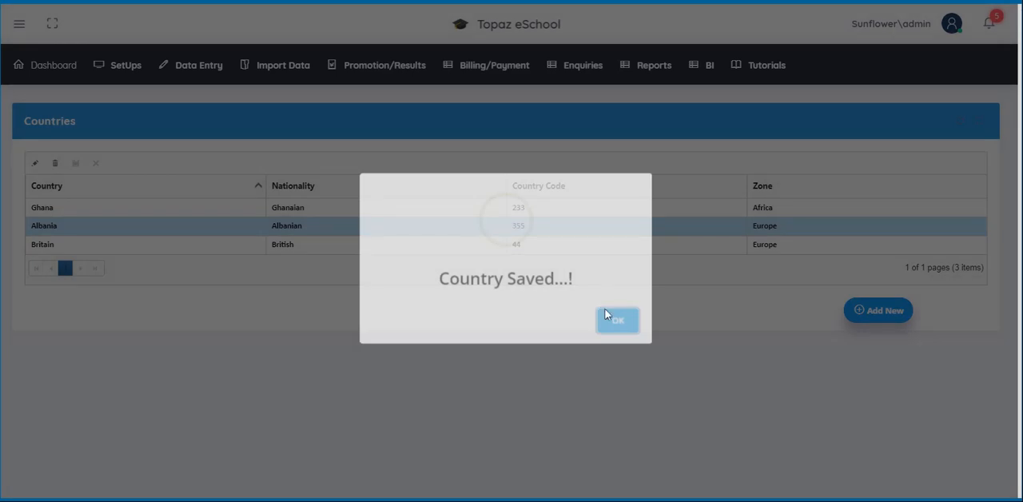
click(615, 323)
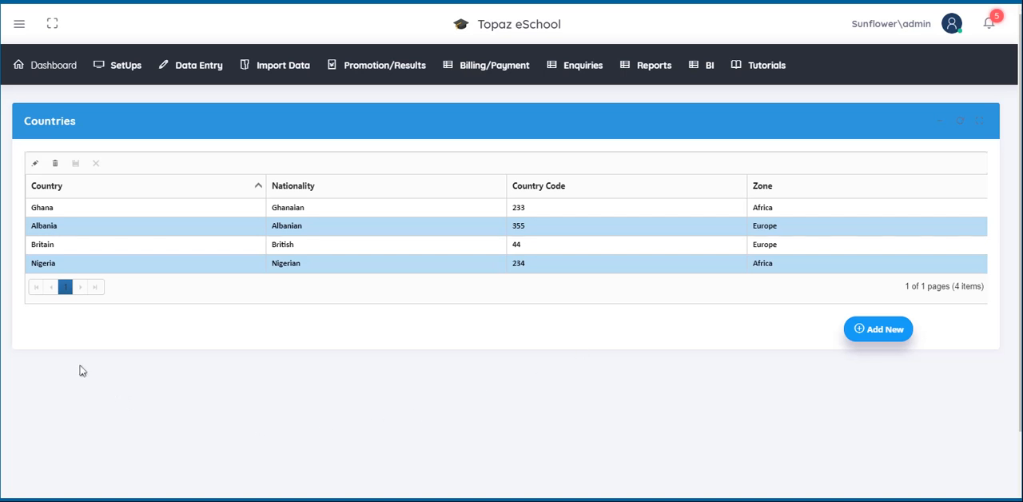
Step: Delete the country Albania and confirm the deletion
click(44, 230)
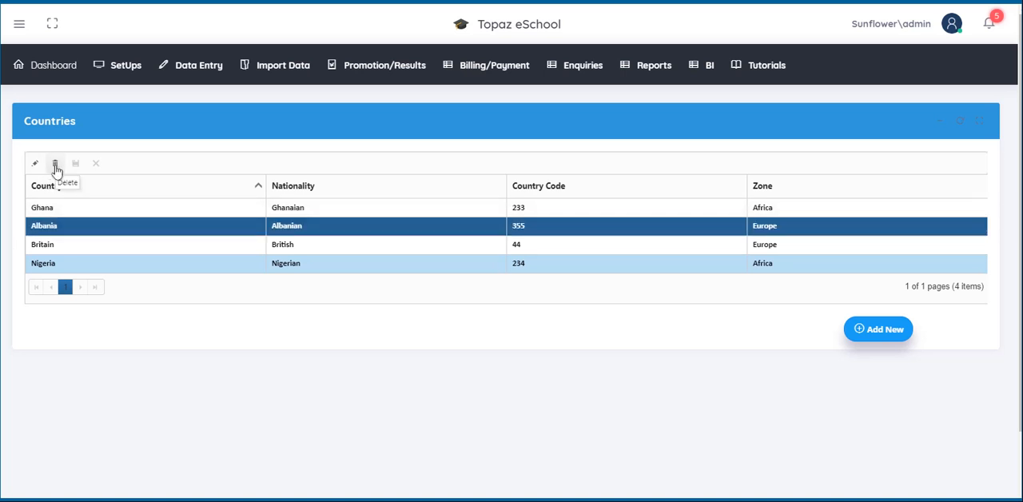
click(55, 164)
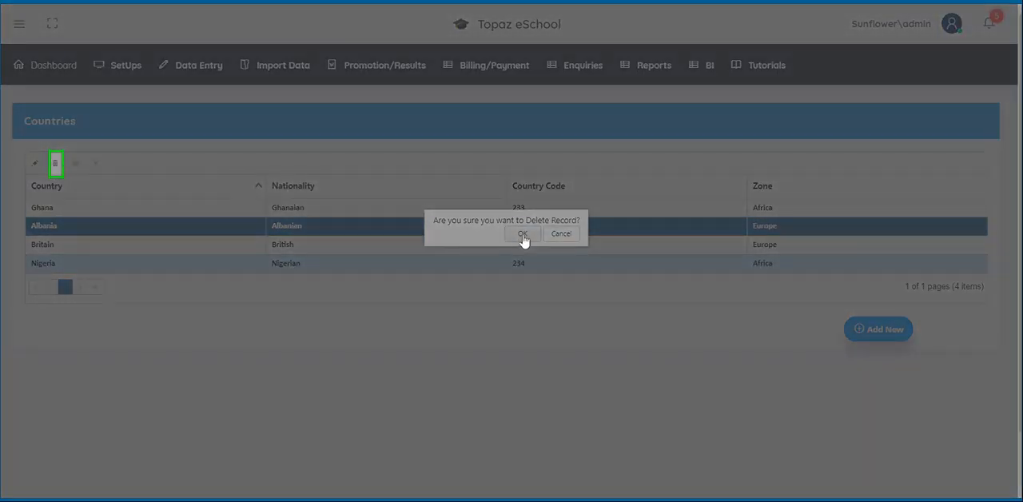
click(523, 235)
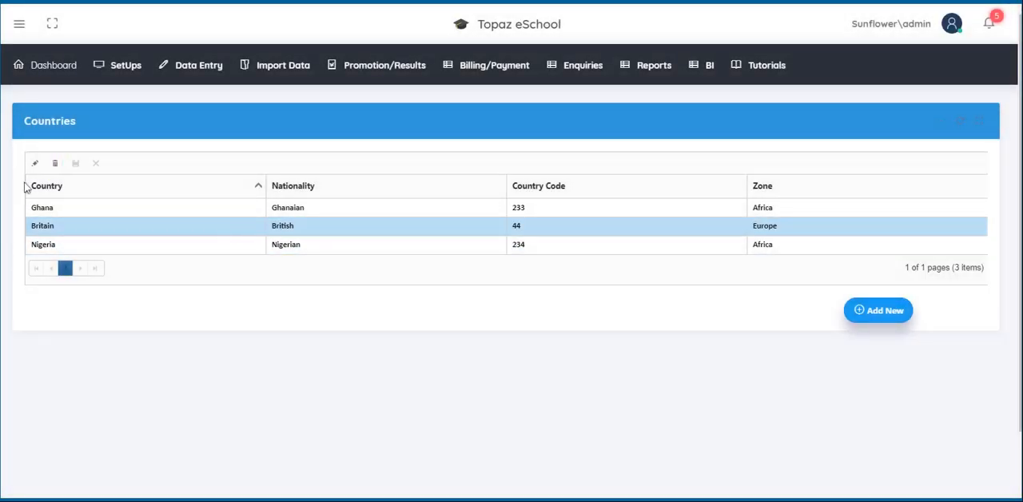
Step: Edit the country Britain so its name reads Great Britain, and save the edit
click(48, 230)
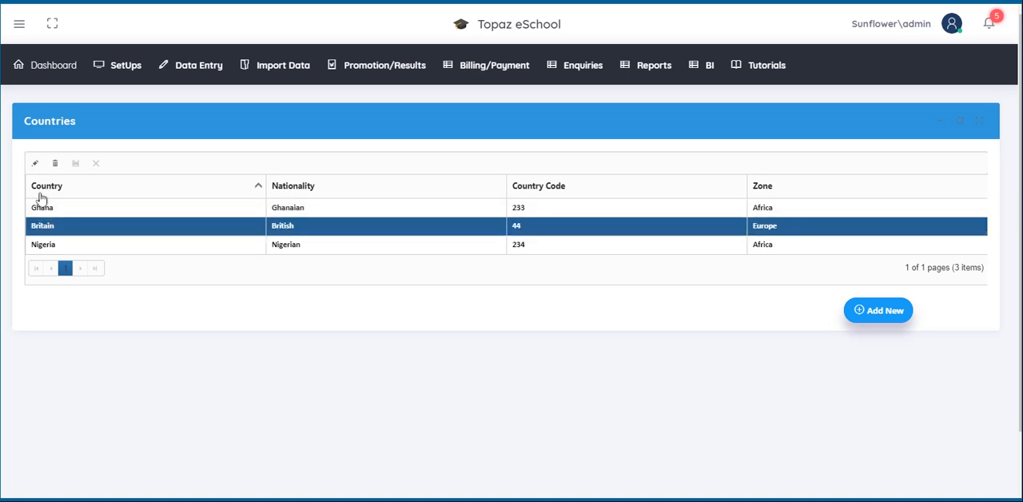
click(35, 164)
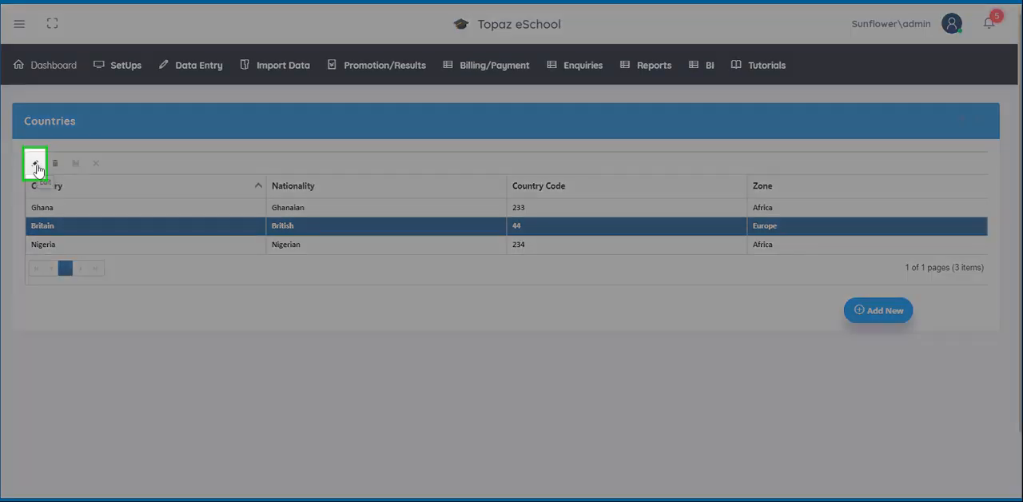
click(35, 164)
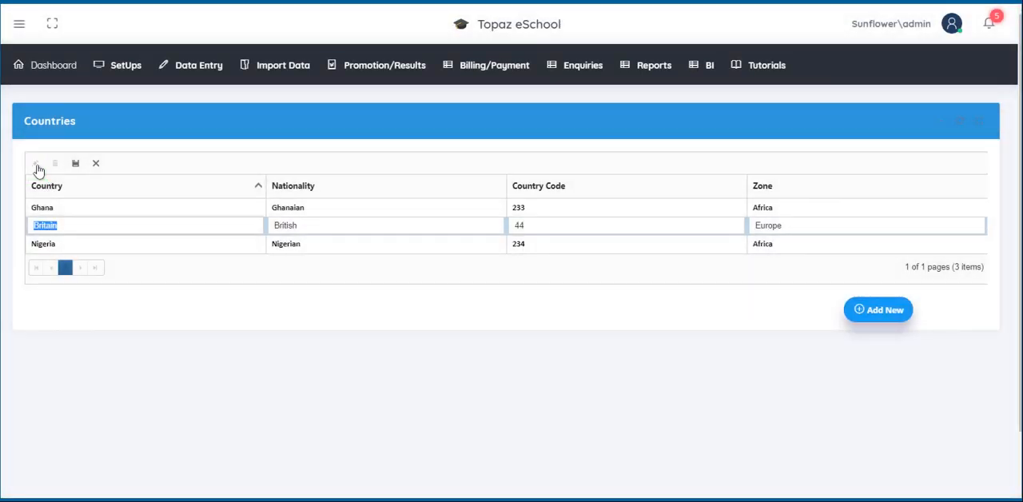
click(35, 225)
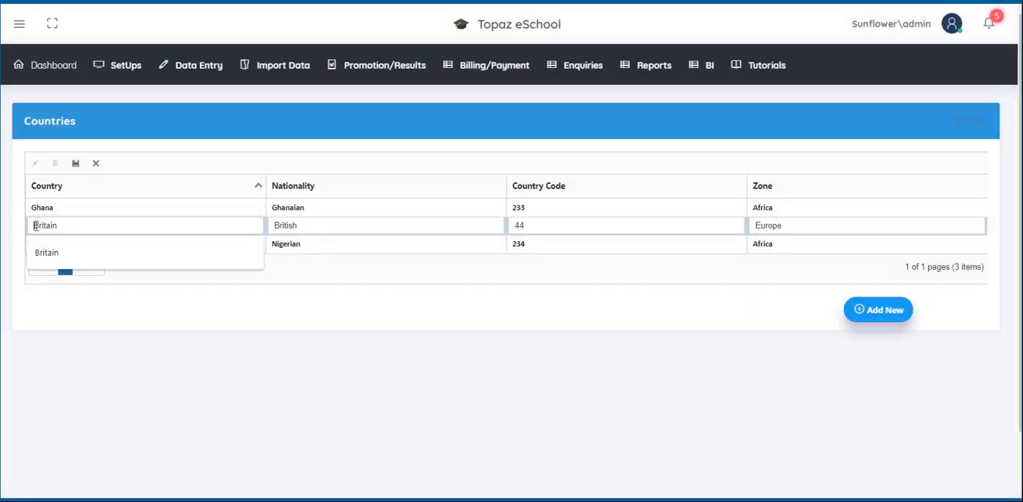
text(Great)
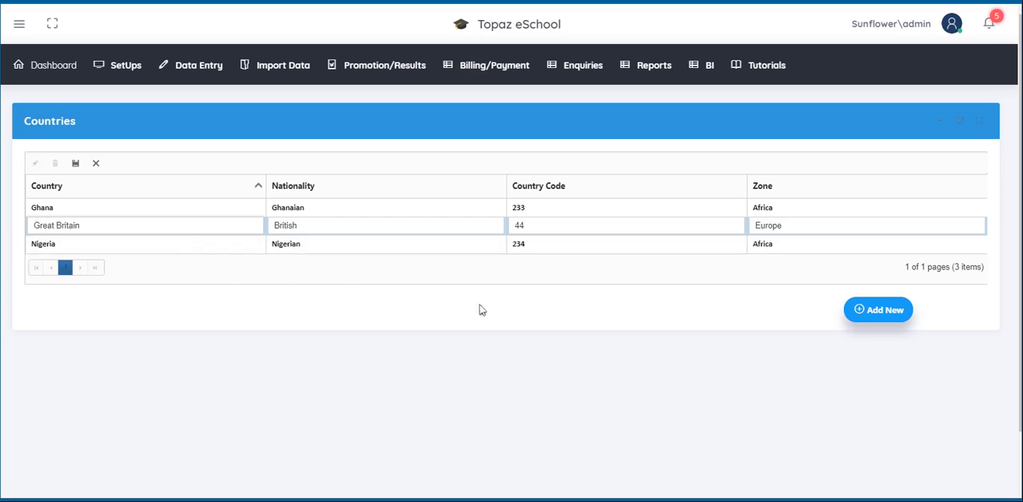
click(76, 164)
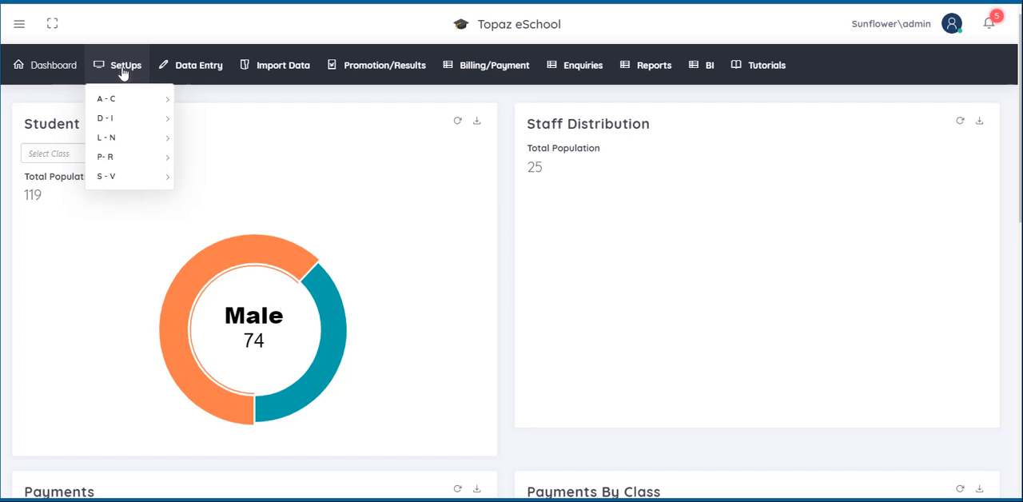
Step: Open the Currency setup and start a new currency named Nigerian Naira with the symbol N
mouse_move(121, 98)
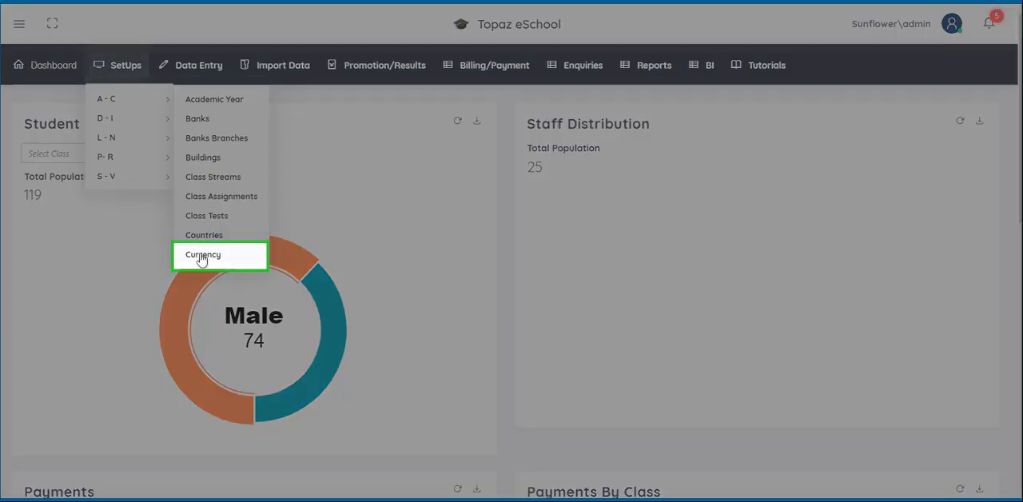
click(201, 256)
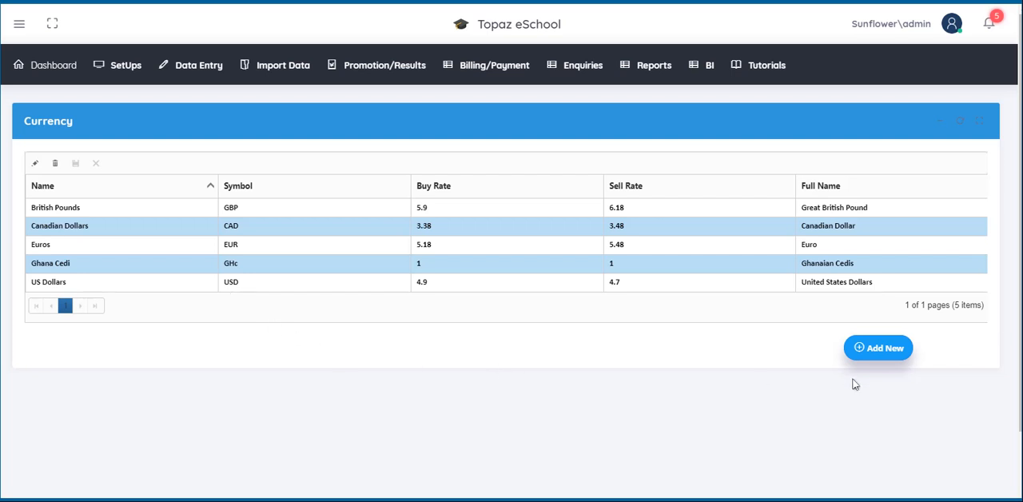
click(873, 353)
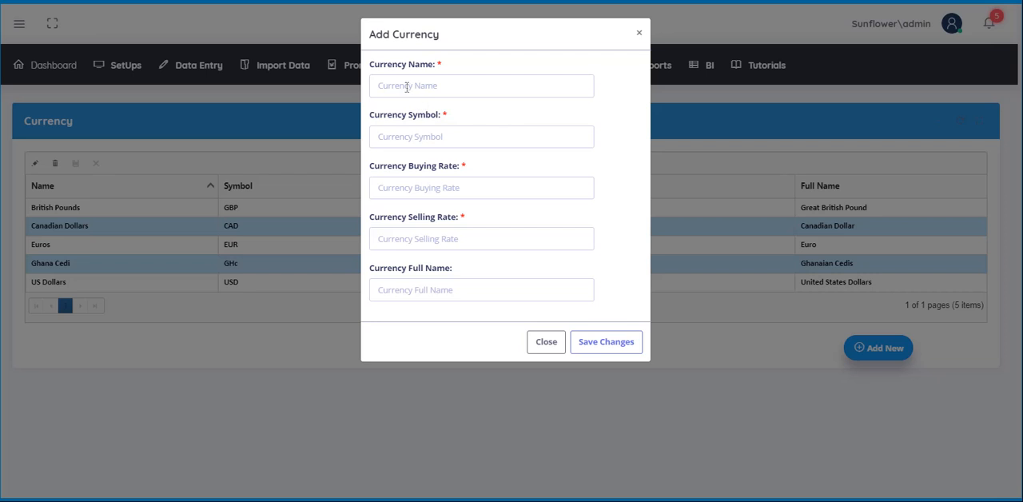
click(407, 86)
text(Niger)
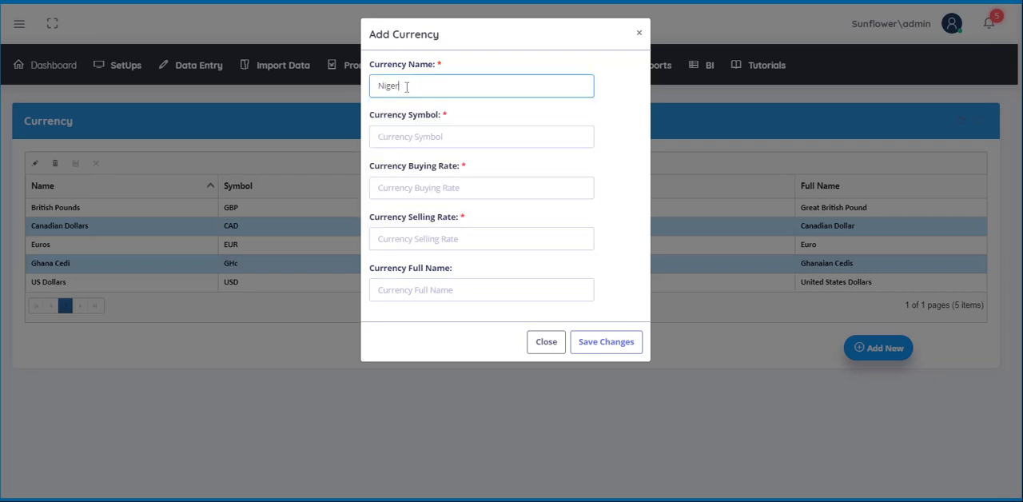
text(ian Naira)
click(386, 136)
text(N)
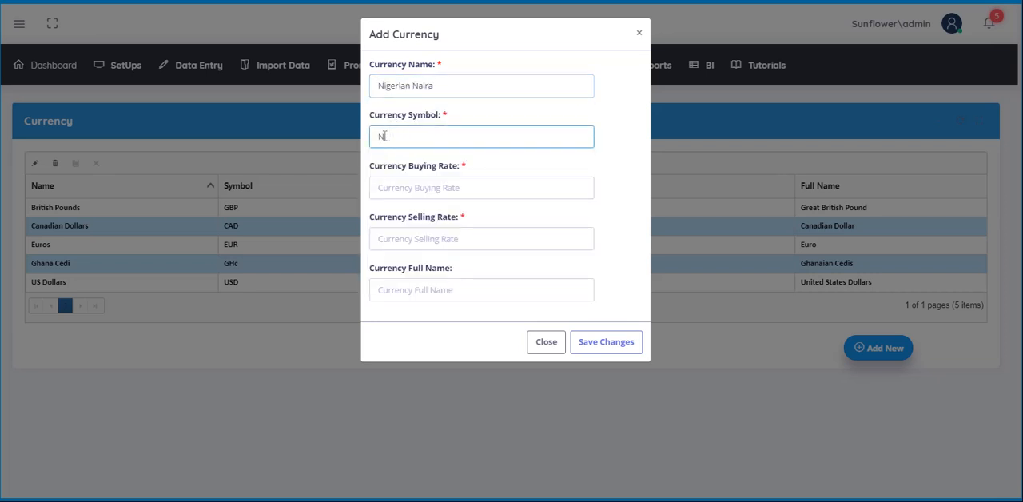
Step: Give the new currency a buying rate of 0.33, a selling rate of 0.74 and the full name Naira, and save it
click(384, 191)
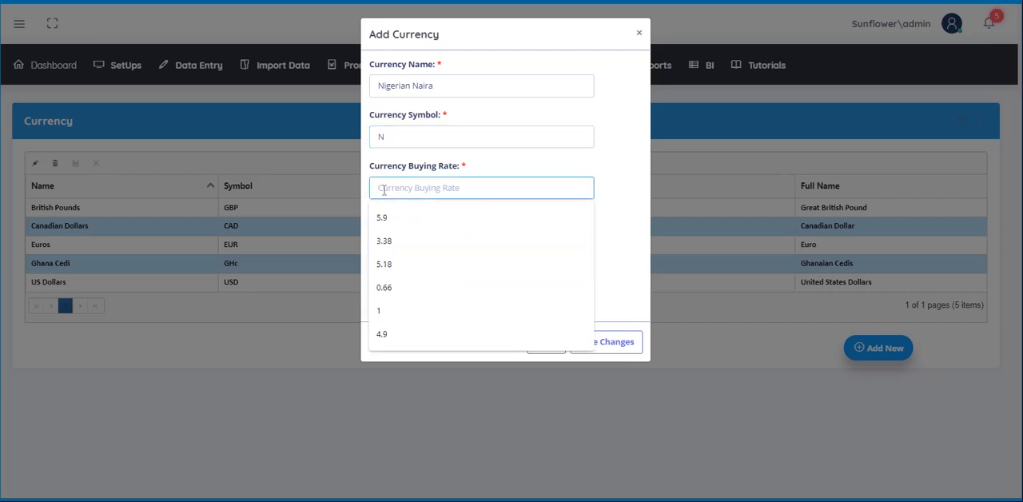
text(0.33)
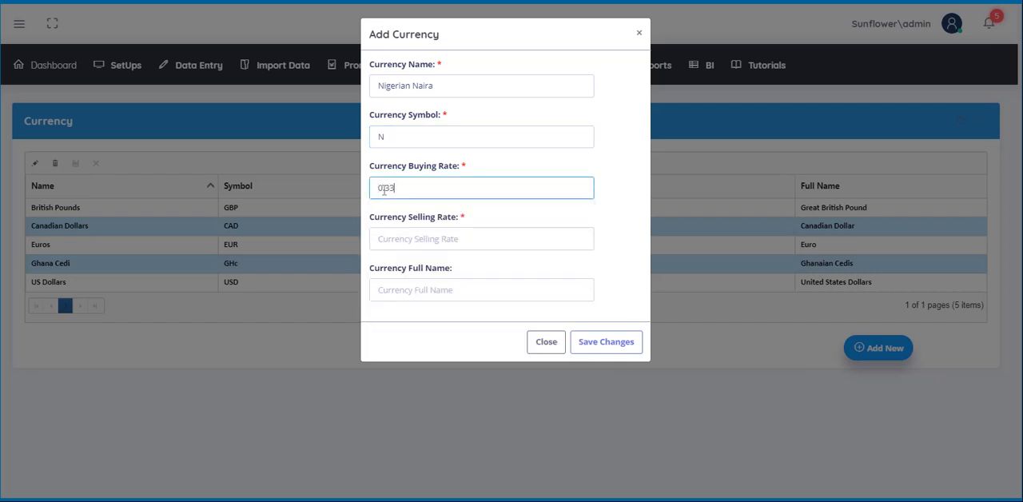
click(381, 239)
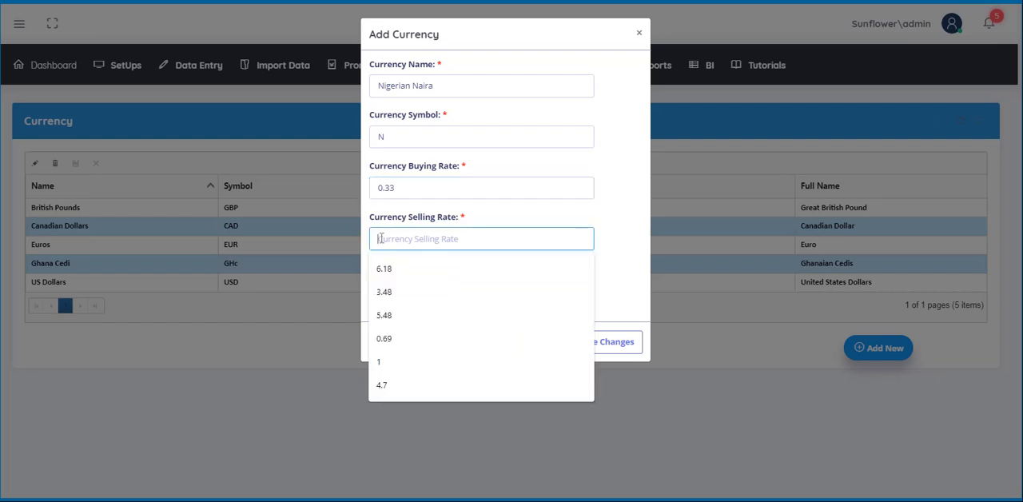
text(0.74)
click(392, 290)
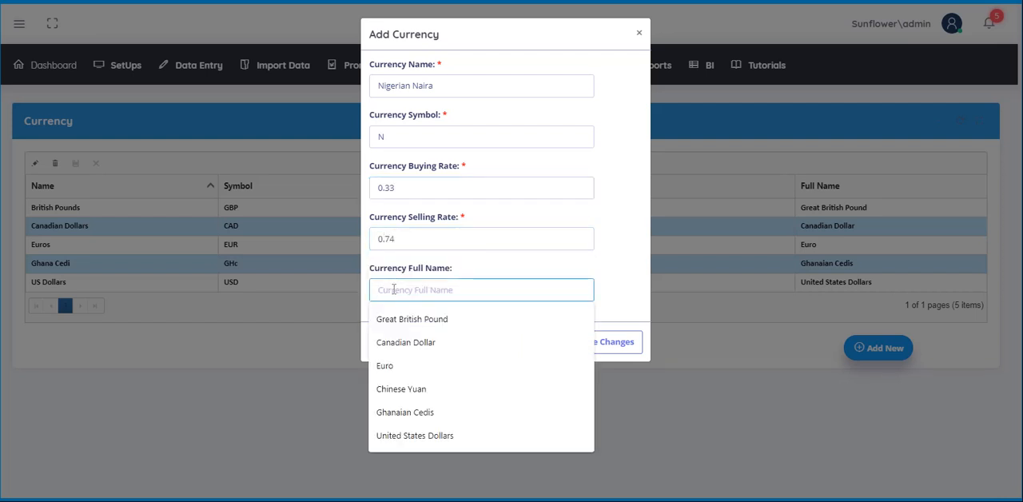
text(Naira)
click(586, 352)
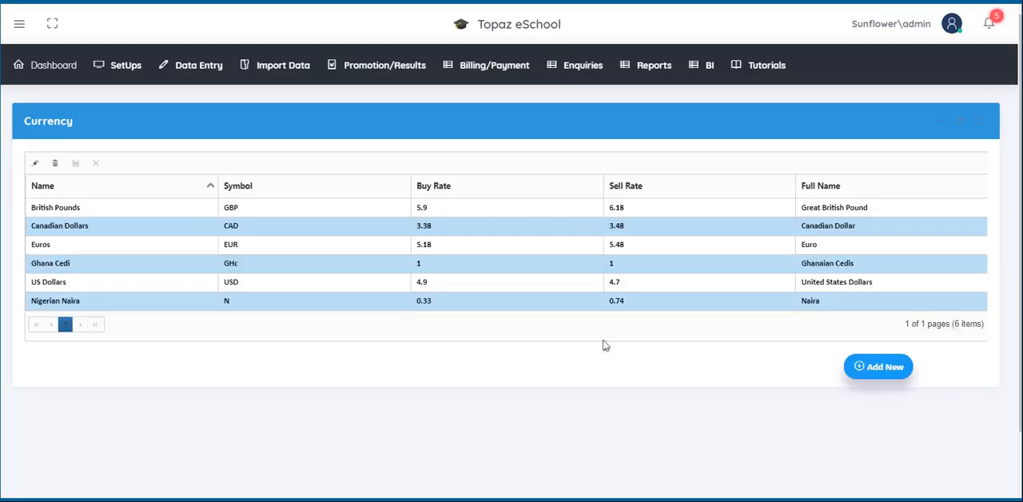
Step: Delete the Nigerian Naira currency and confirm the deletion
click(50, 305)
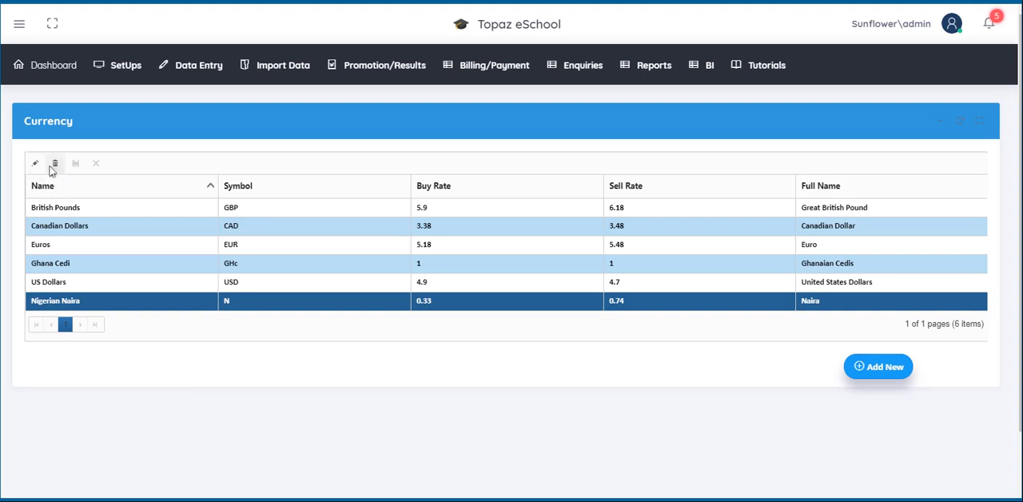
click(54, 164)
click(521, 253)
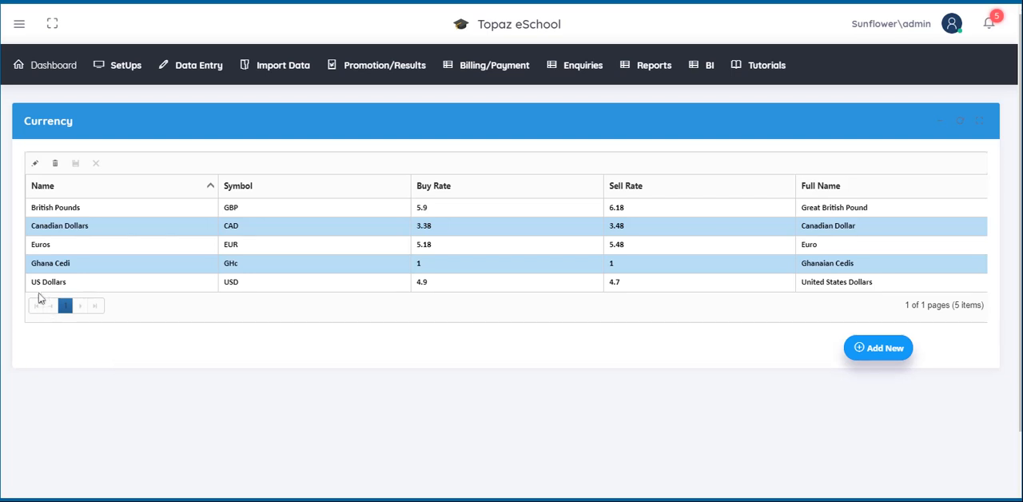
Step: Change the buy rate of the Euros currency to 5.17 and save the edit
click(47, 244)
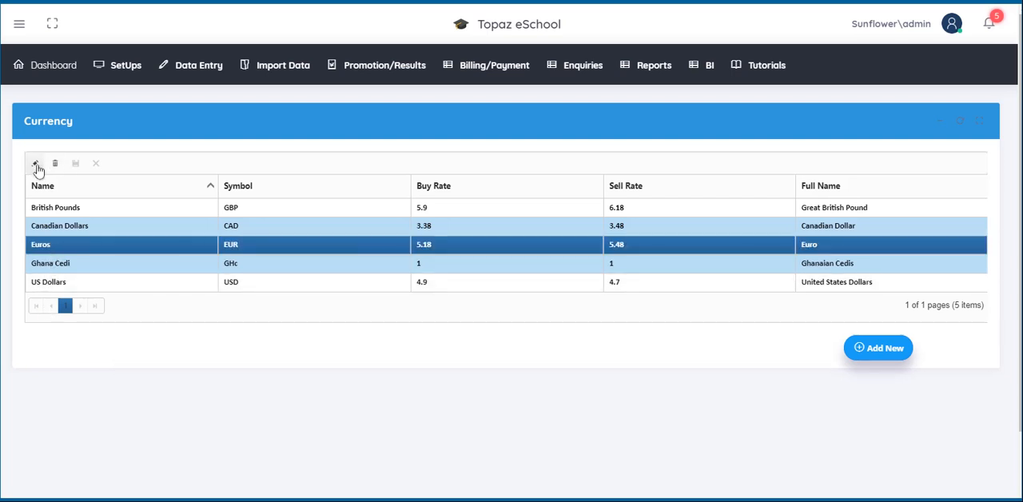
click(35, 163)
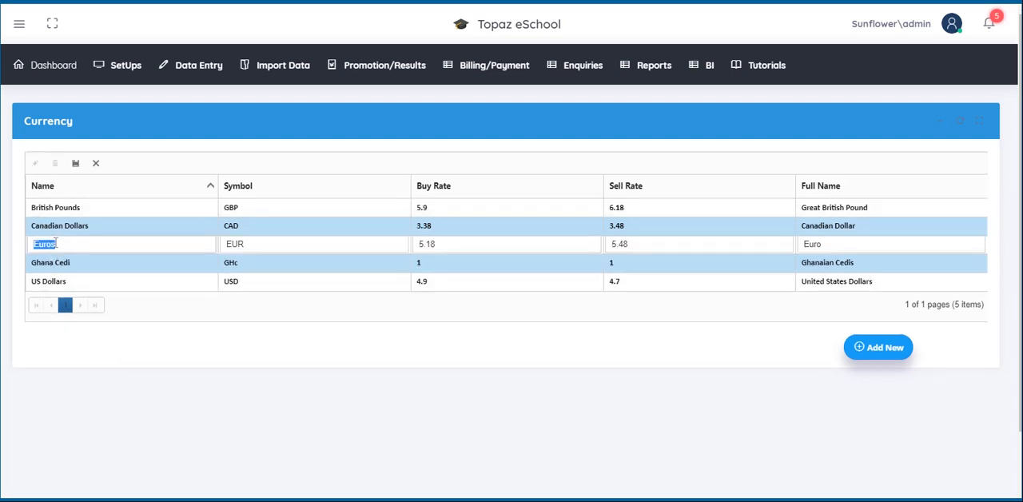
click(441, 244)
key(BackSpace)
text(7)
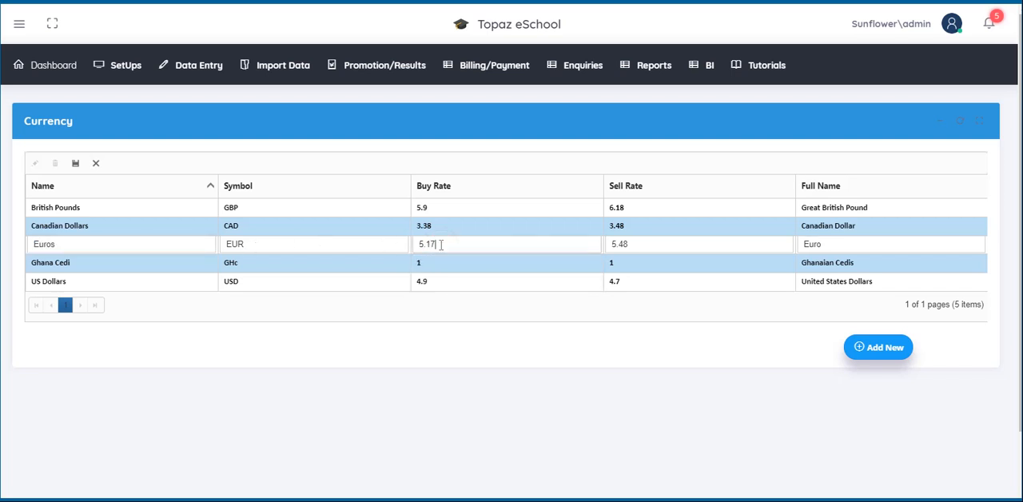
click(76, 165)
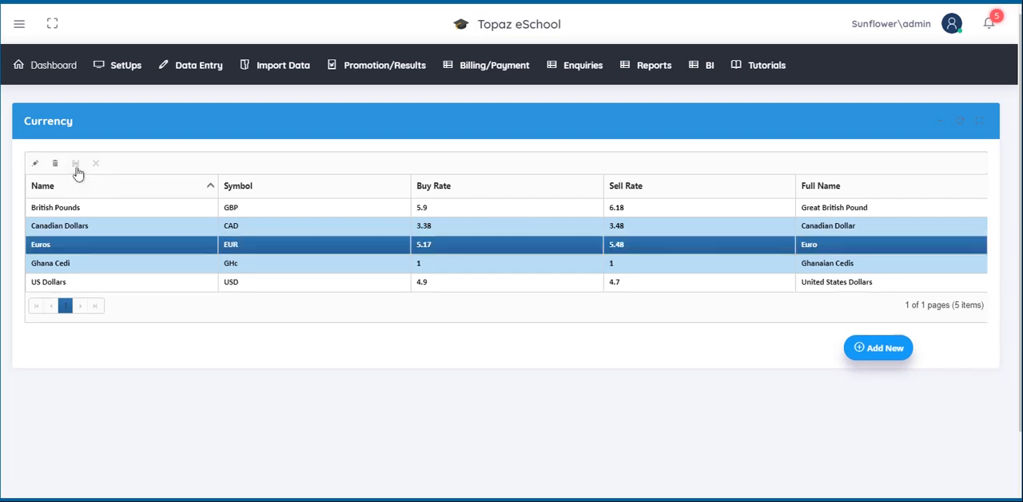